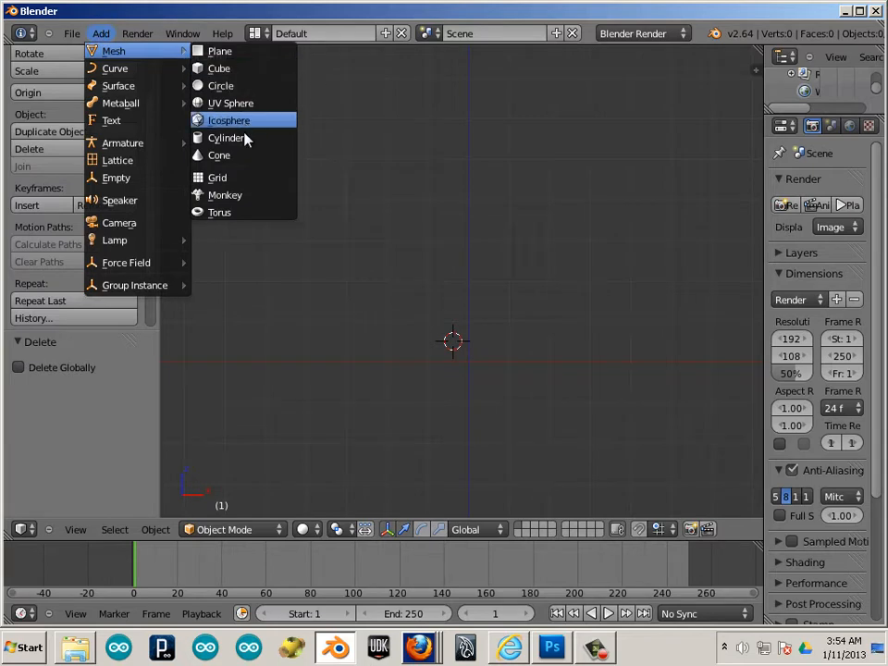
# Add a cylinder mesh at the 3D cursor and show its transform properties, including the dimensions
pyautogui.click(246, 142)
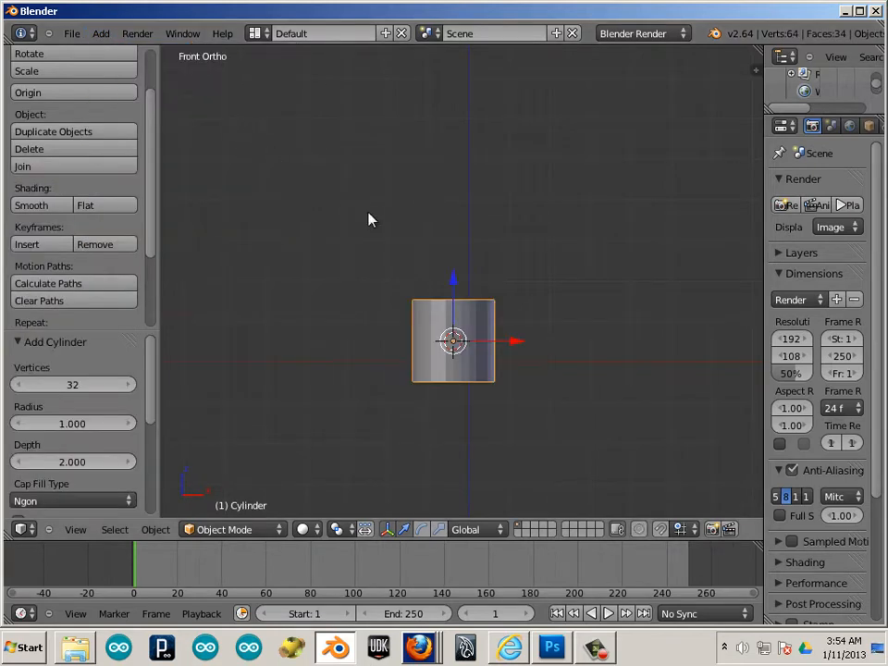
pyautogui.scroll(1, 454, 283)
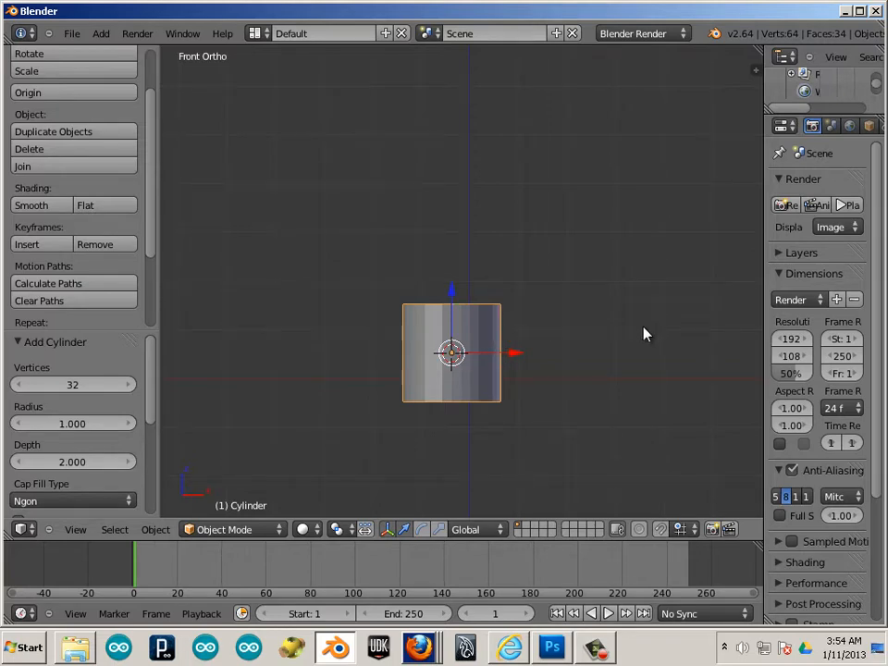
pyautogui.press('n')
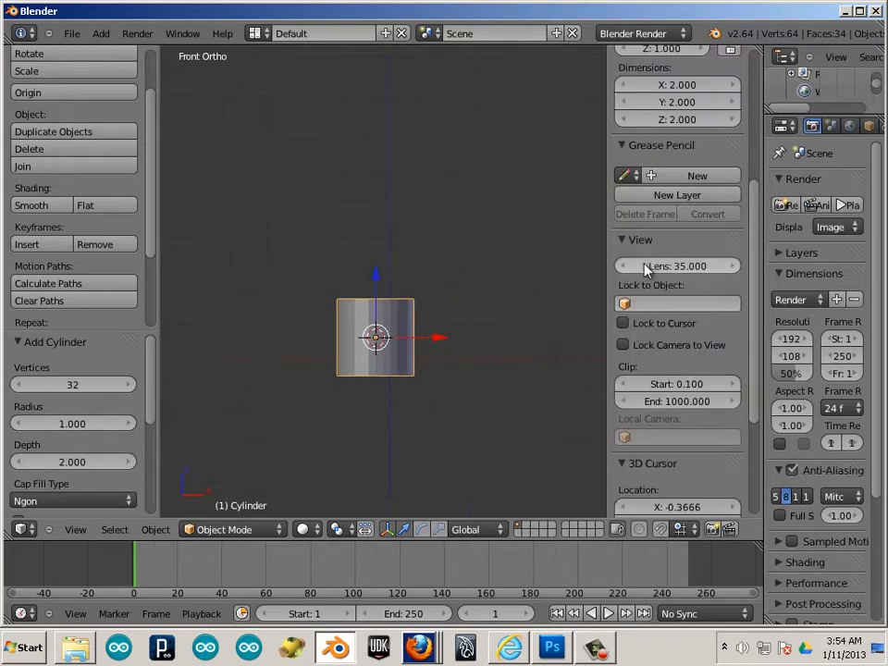
pyautogui.scroll(3, 643, 270)
pyautogui.scroll(3, 647, 276)
# Set the cylinder's dimensions to X 20, Y 20 and Z 3 to make a flat disc
pyautogui.click(678, 258)
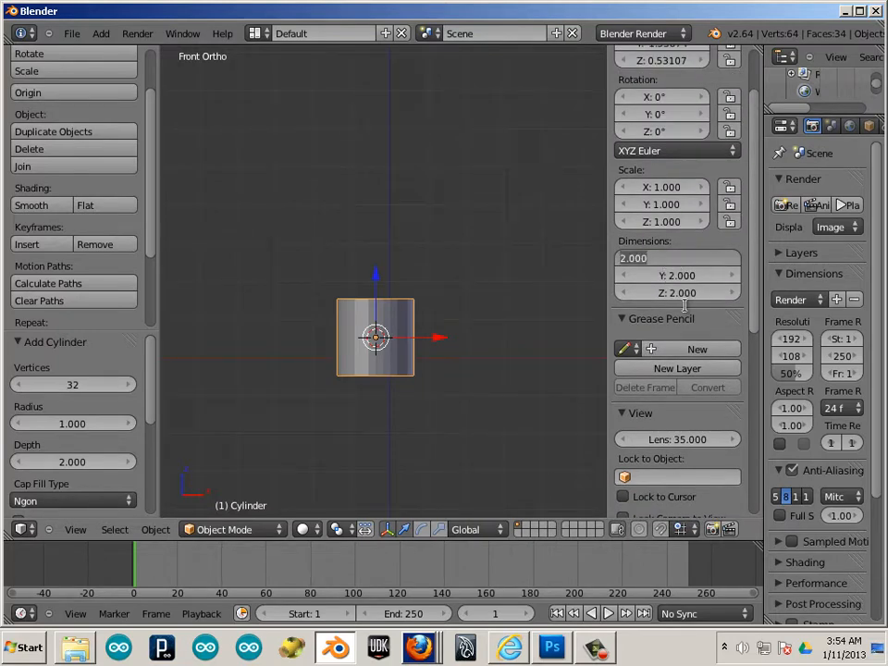
pyautogui.write('20')
pyautogui.press('Tab')
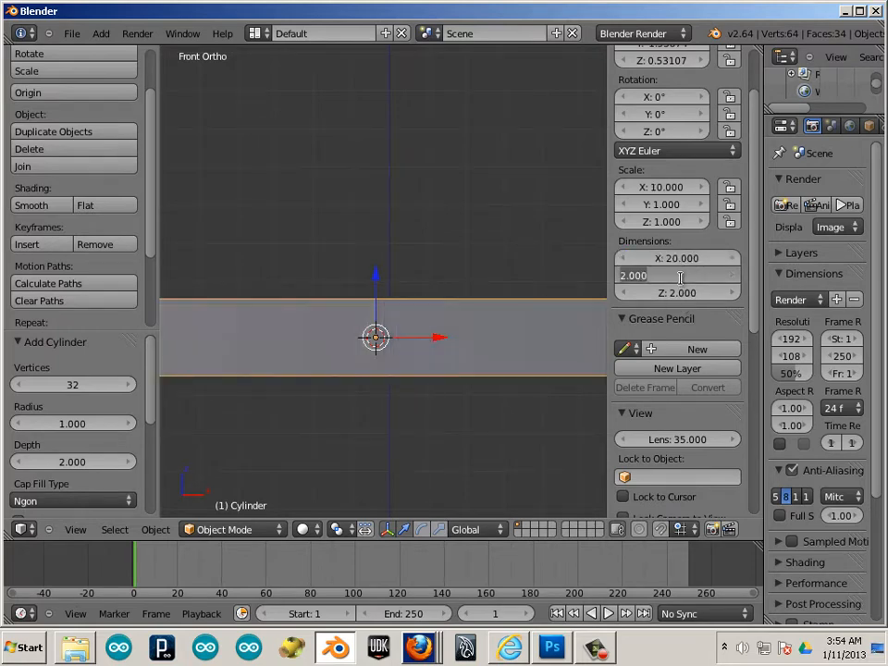
pyautogui.write('2')
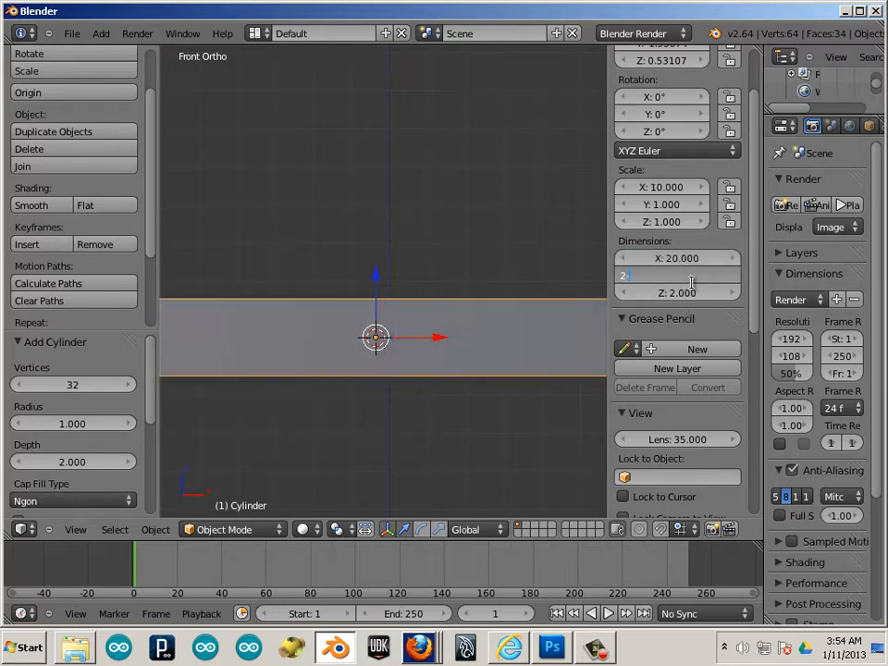
pyautogui.write('0')
pyautogui.press('Return')
pyautogui.click(687, 292)
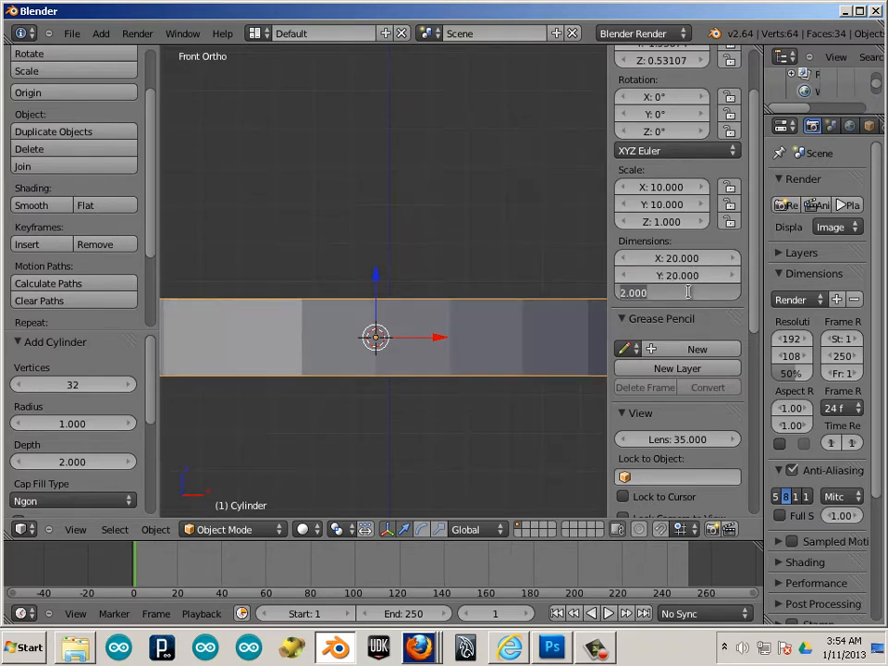
pyautogui.write('3')
pyautogui.press('Return')
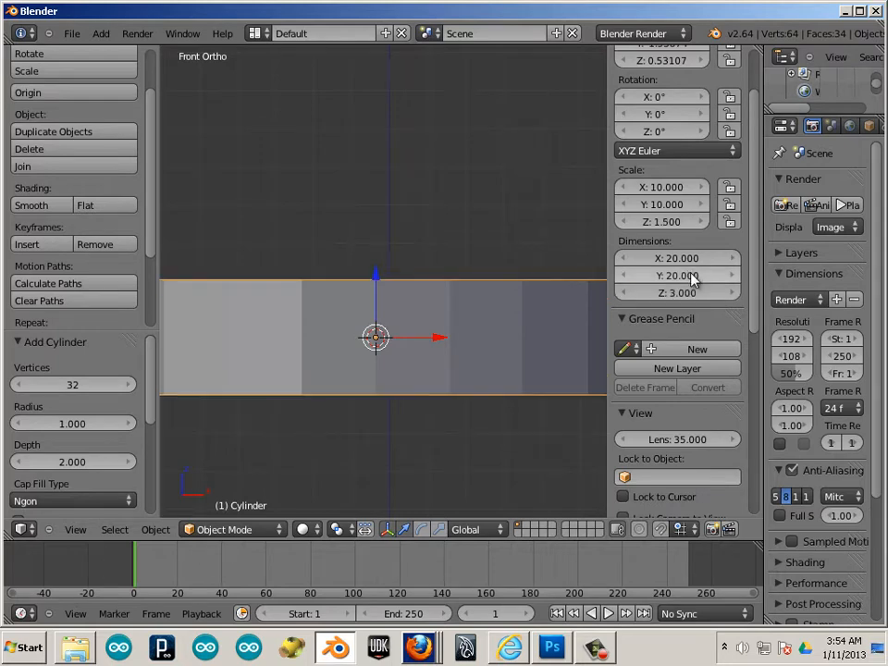
# Duplicate the disc and raise the copy about 17.8 units along Z above the original
pyautogui.scroll(-5, 472, 282)
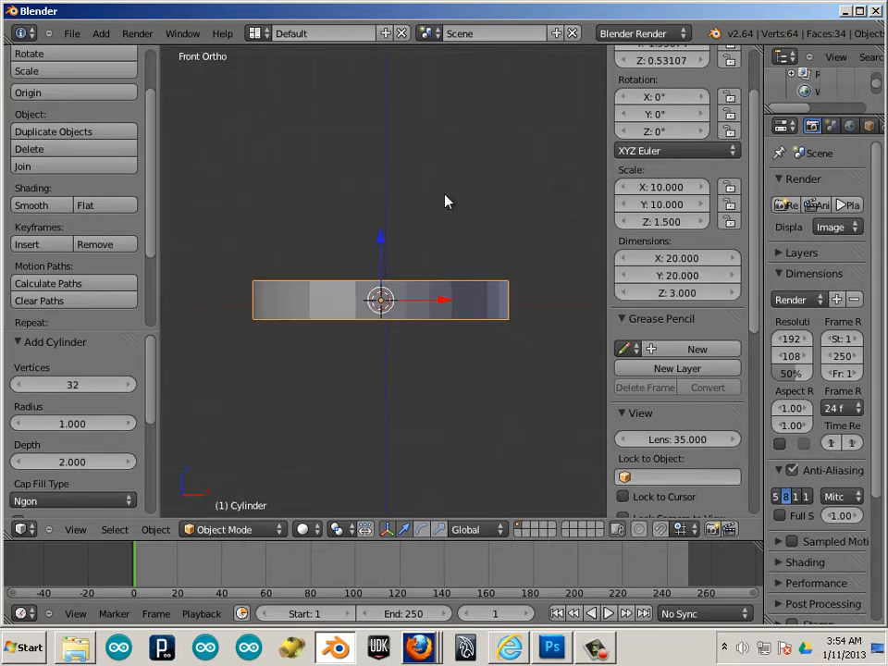
pyautogui.moveTo(445, 202); pyautogui.dragTo(547, 307, button='middle')
pyautogui.press('a')
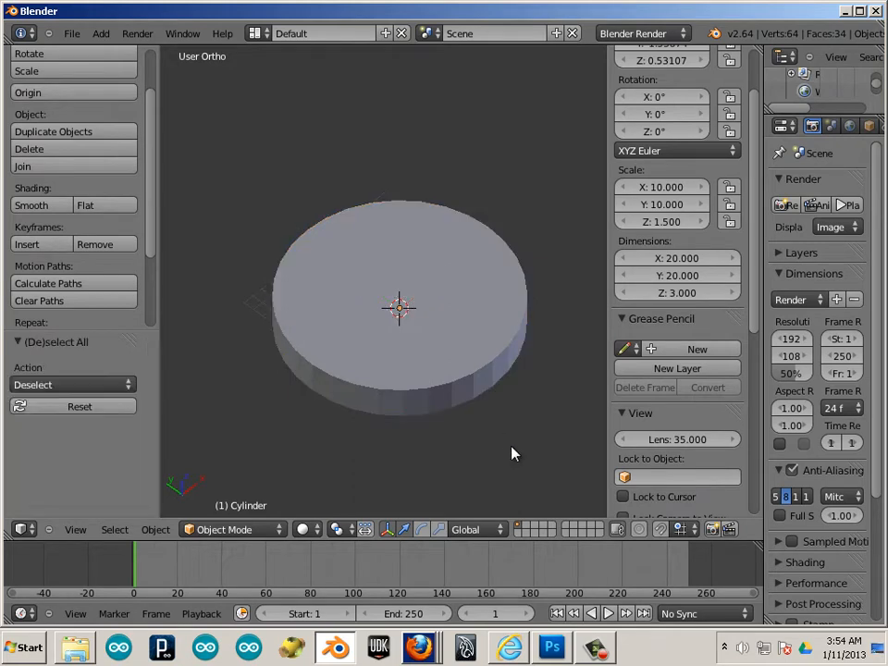
pyautogui.rightClick(478, 367)
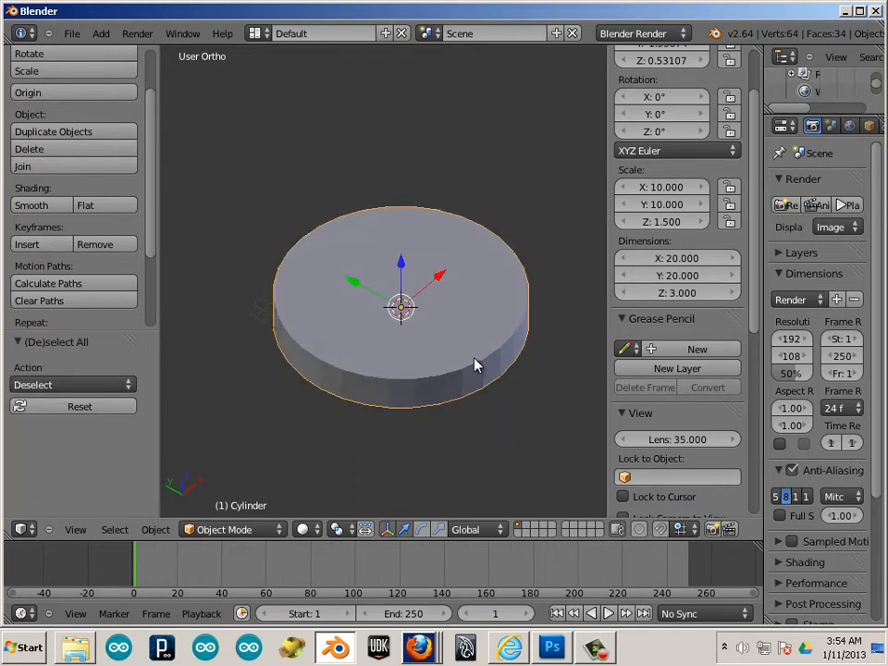
pyautogui.hotkey('shift', 'd')
pyautogui.rightClick(474, 367)
pyautogui.moveTo(403, 254); pyautogui.dragTo(432, 91)
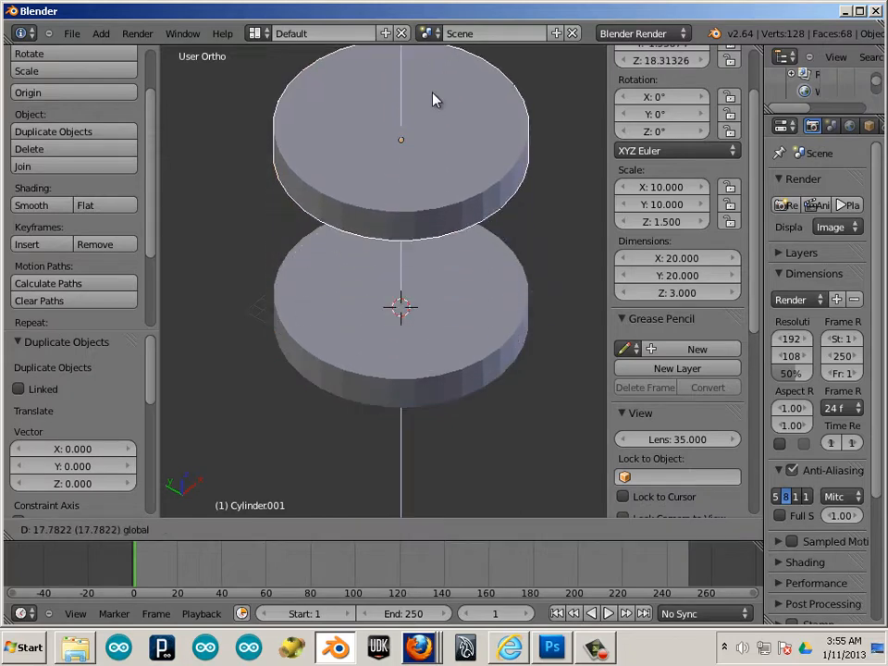
# Resize the upper copy into a thin rod with dimensions X 2.5, Y 2.5 and Z 20
pyautogui.scroll(-1, 613, 260)
pyautogui.keyDown('shift'); pyautogui.moveTo(550, 336); pyautogui.dragTo(565, 380, button='middle'); pyautogui.keyUp('shift')
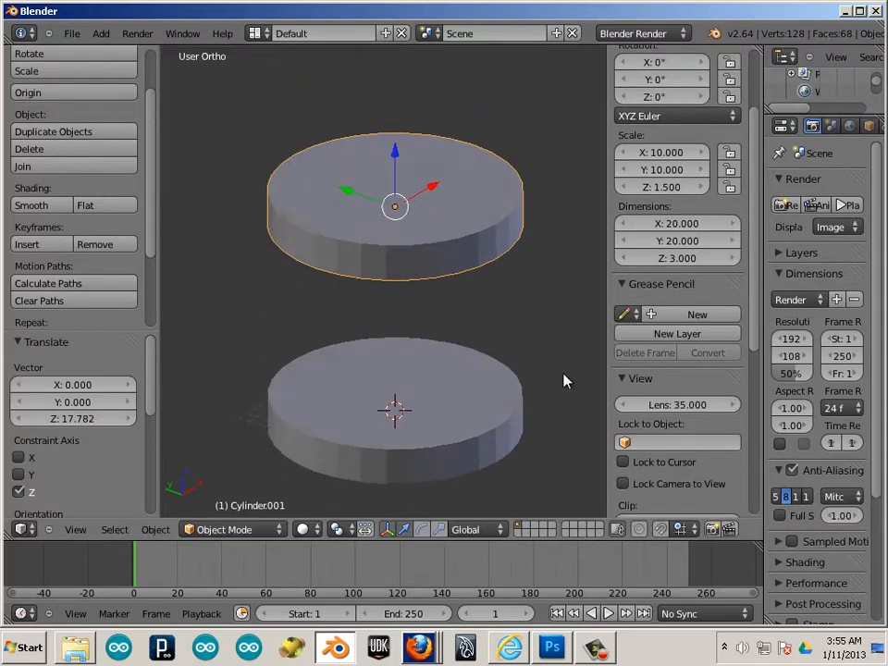
pyautogui.click(694, 223)
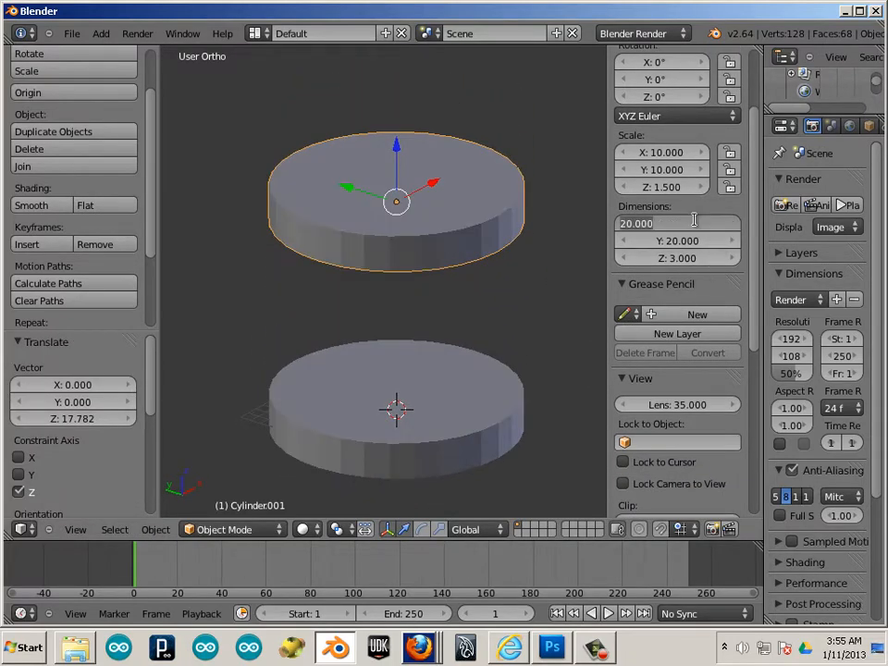
pyautogui.write('2.5')
pyautogui.press('Return')
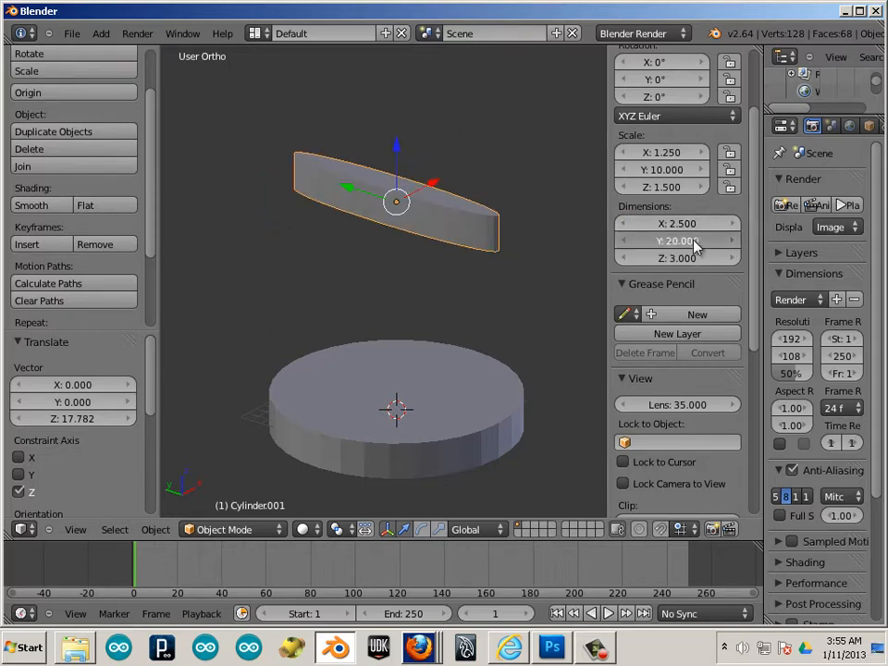
pyautogui.click(693, 242)
pyautogui.write('2.5')
pyautogui.press('Return')
pyautogui.click(695, 259)
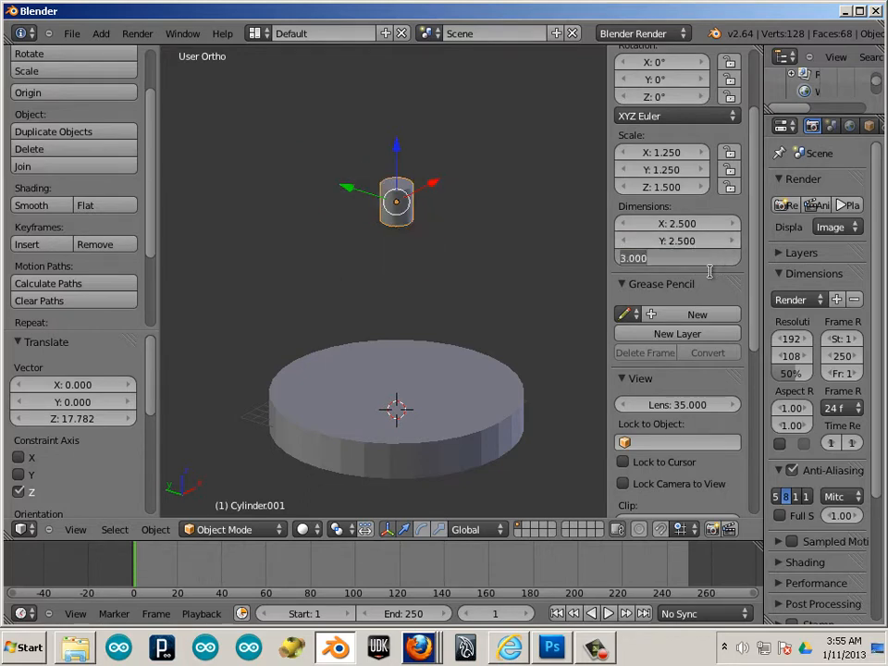
pyautogui.write('20')
pyautogui.press('Return')
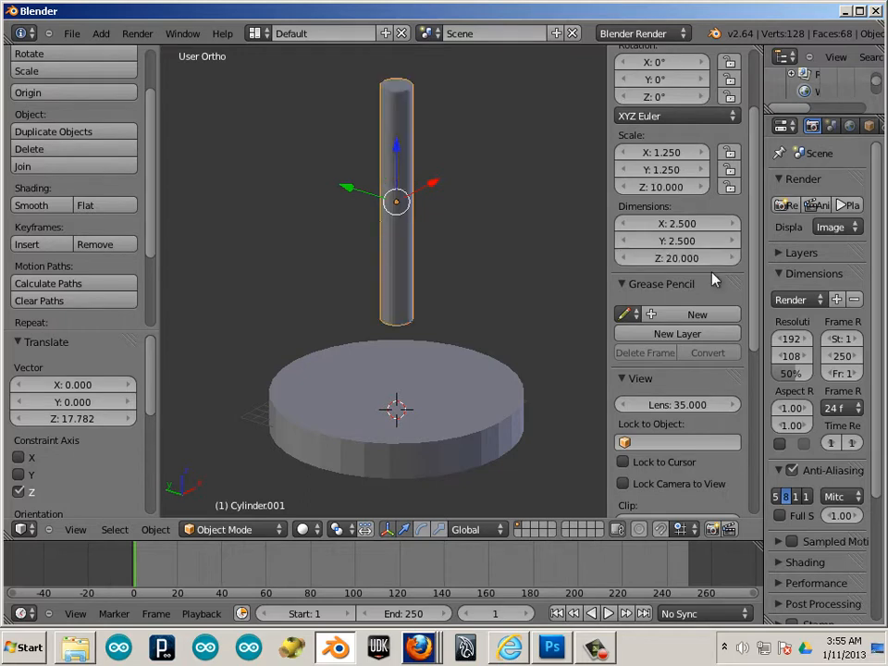
# Lower the thin rod about 9.9 units along Z so that it passes into the disc
pyautogui.moveTo(531, 285); pyautogui.dragTo(601, 300, button='middle')
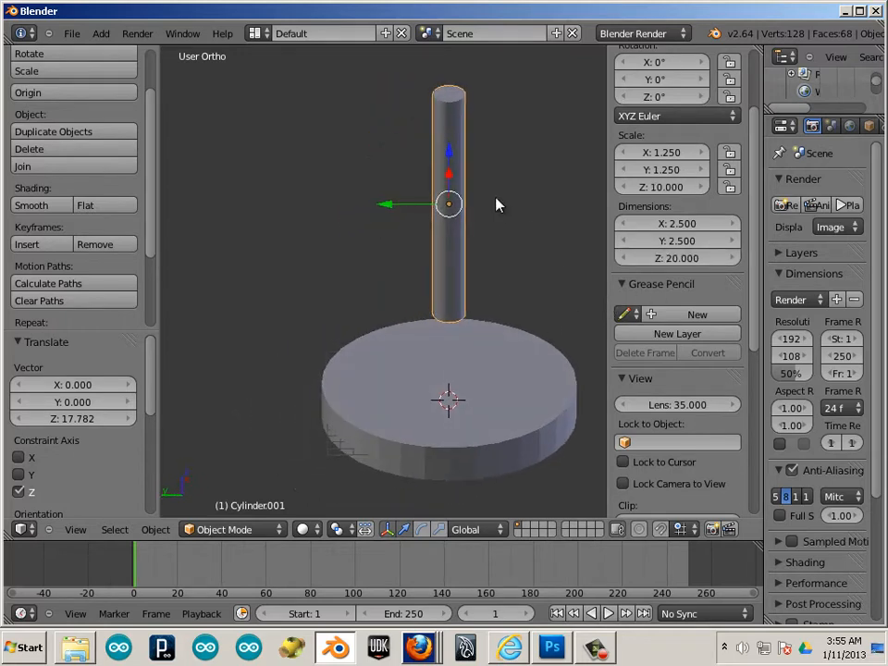
pyautogui.moveTo(446, 155); pyautogui.dragTo(420, 250)
pyautogui.moveTo(343, 238); pyautogui.dragTo(318, 232, button='middle')
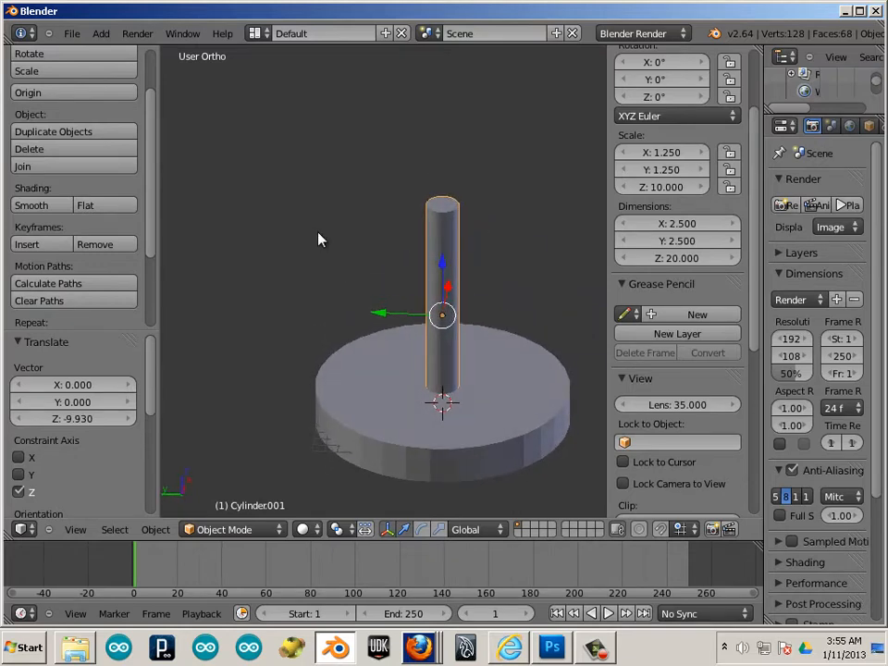
# In a wireframe top view, centre the large disc on the axes, moving it about 1.56 along Y and 0.38 along X
pyautogui.press('KP_7')
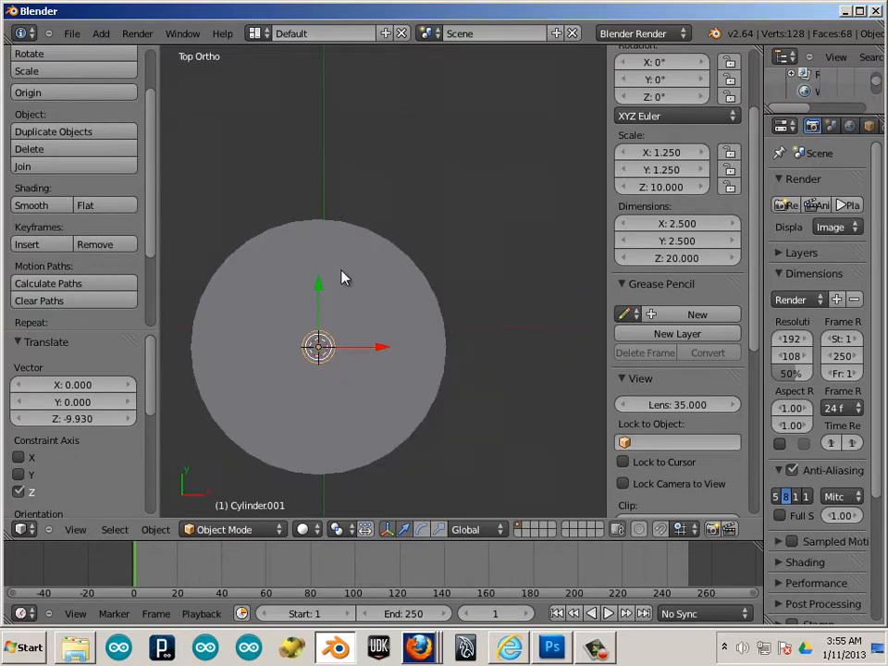
pyautogui.moveTo(343, 278)
pyautogui.keyDown('shift'); pyautogui.mouseDown(button='middle')
pyautogui.moveTo(535, 334)
pyautogui.moveTo(373, 272)
pyautogui.mouseUp(button='middle'); pyautogui.keyUp('shift')
pyautogui.press('z')
pyautogui.scroll(4, 373, 272)
pyautogui.scroll(-3, 438, 313)
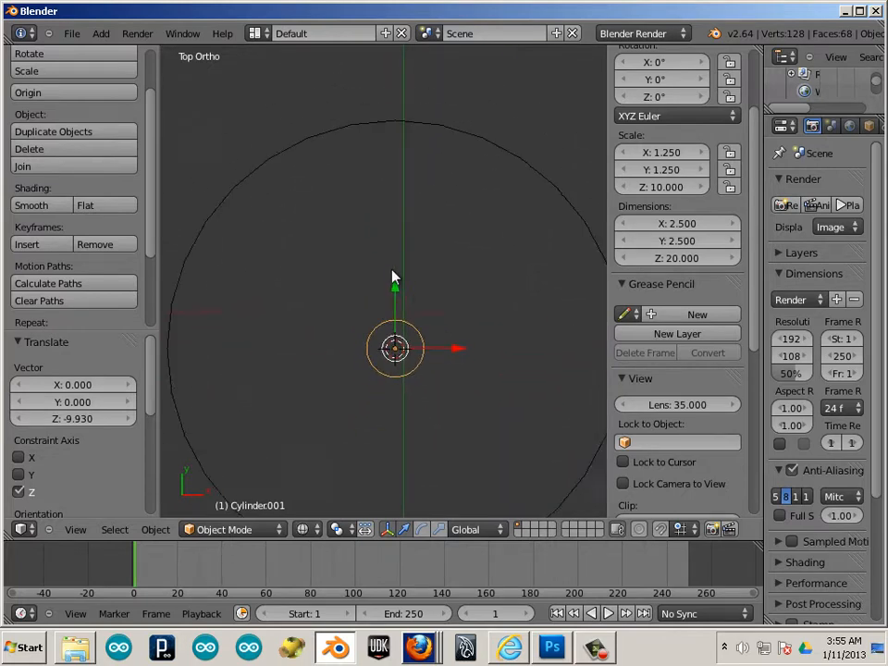
pyautogui.rightClick(530, 226)
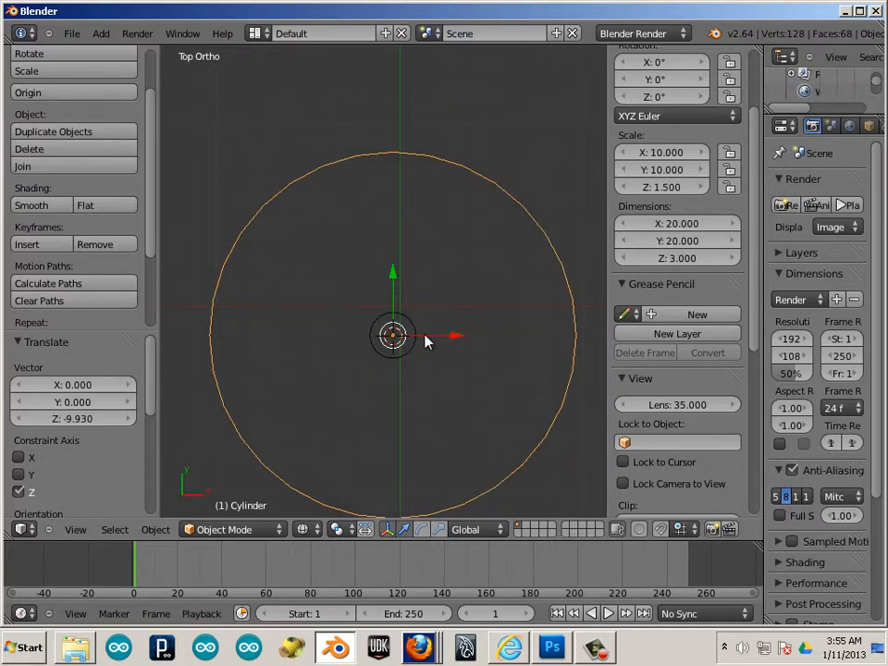
pyautogui.moveTo(393, 285); pyautogui.dragTo(397, 252)
pyautogui.press('g')
pyautogui.press('x')
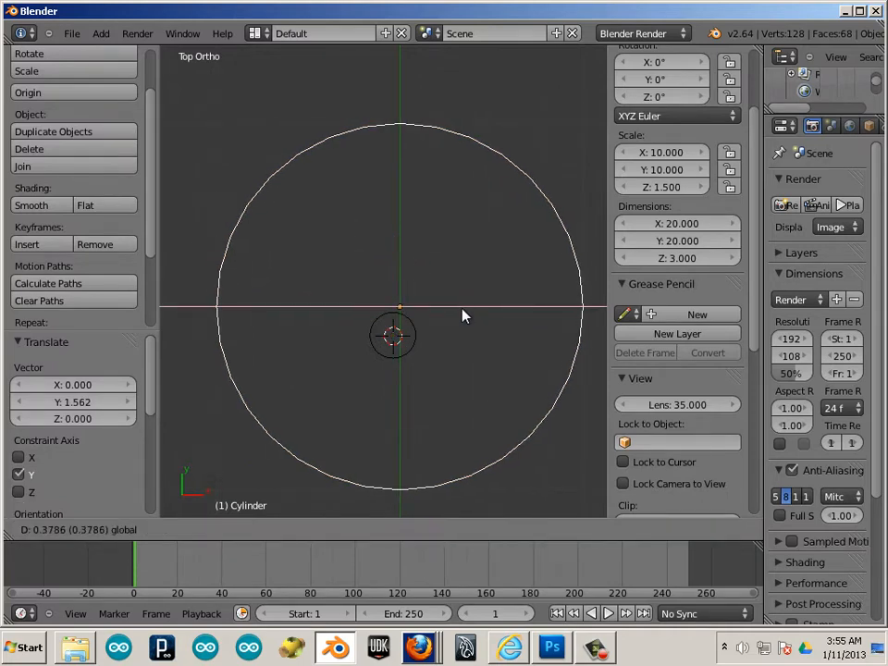
pyautogui.click(464, 315)
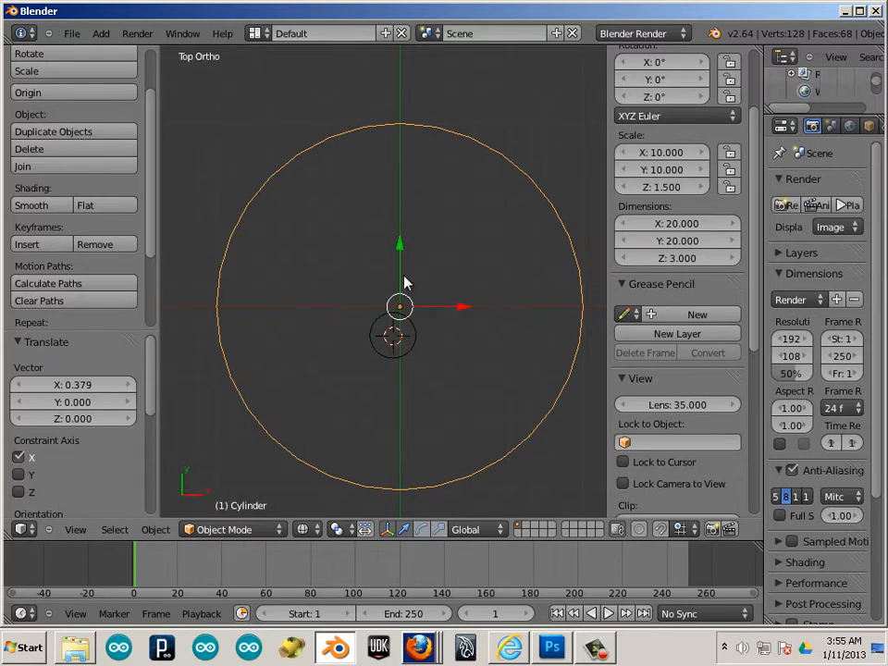
# Move the thin rod about 2.75 units along X and -0.9 along Y, off the disc's centre
pyautogui.rightClick(417, 347)
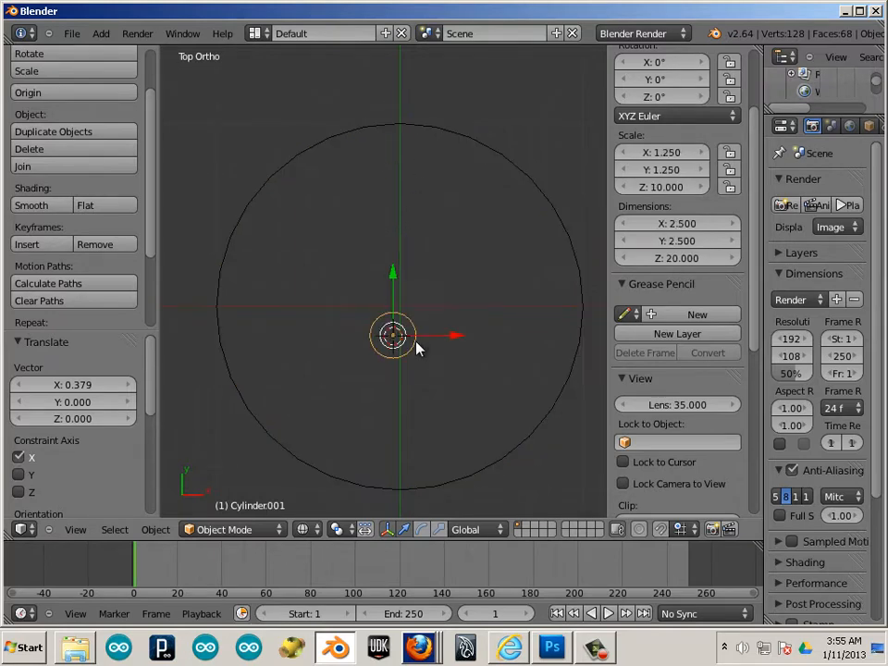
pyautogui.press('g')
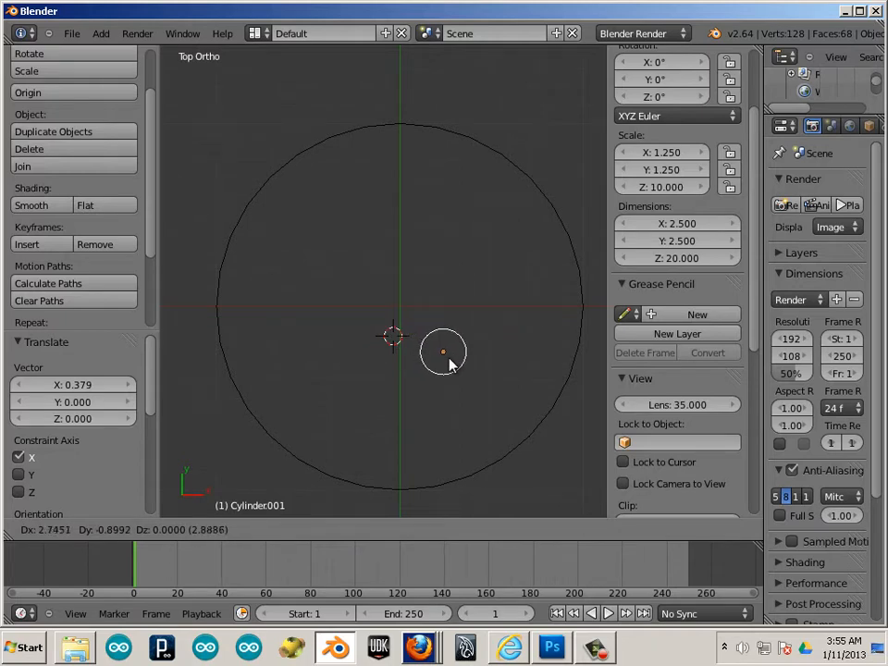
pyautogui.click(449, 361)
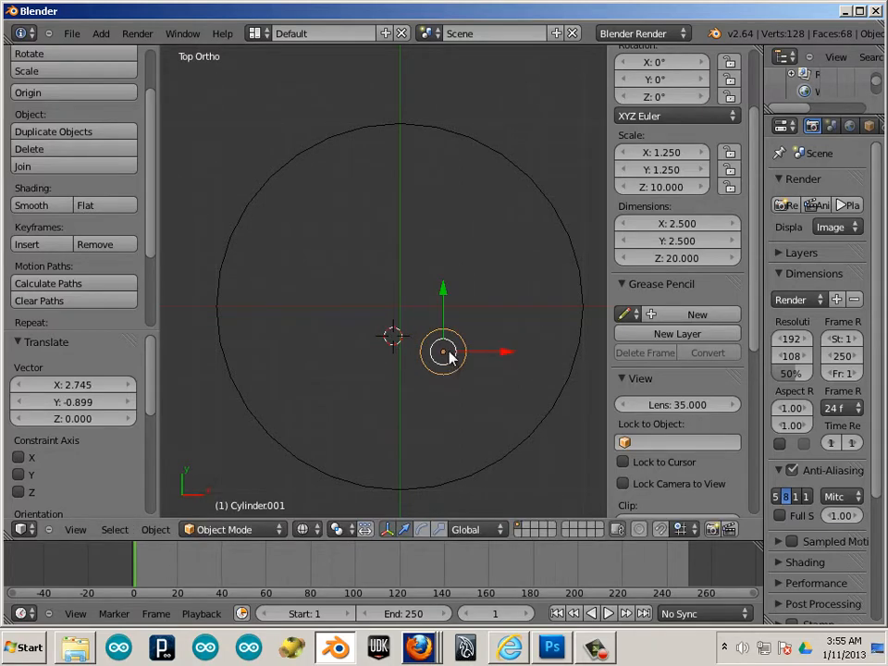
# Duplicate the thin rod and offset the copy about 4.8 units along positive Y
pyautogui.hotkey('shift', 'd')
pyautogui.click(450, 357)
pyautogui.click(443, 291)
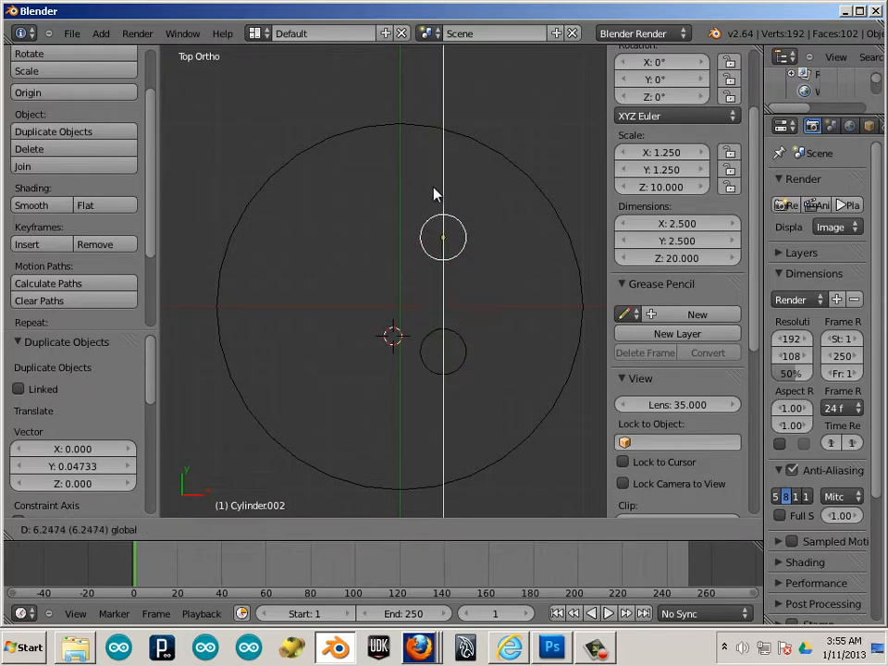
pyautogui.click(435, 205)
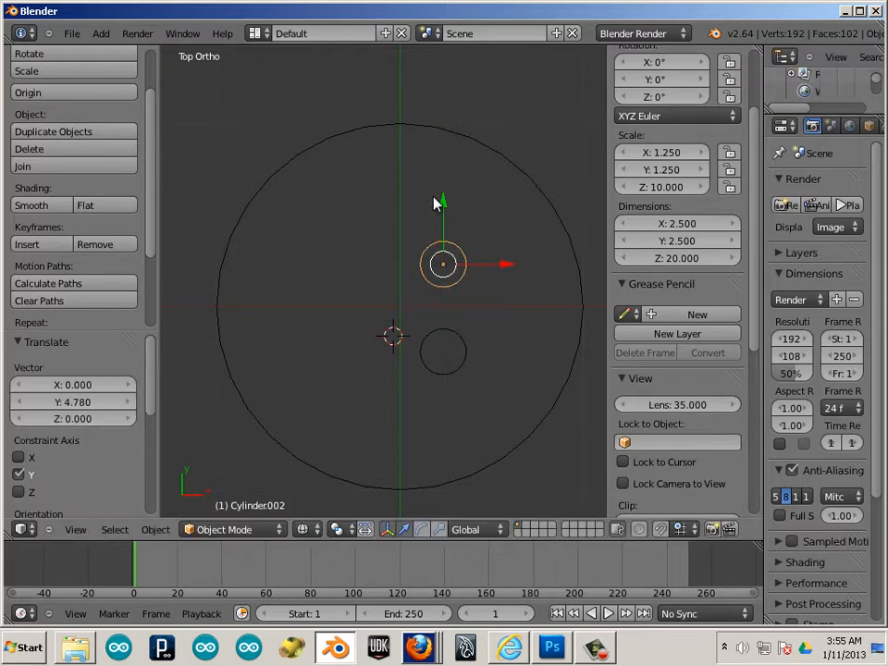
# Duplicate the new rod and offset the copy about 4.7 units along negative X
pyautogui.hotkey('shift', 'd')
pyautogui.click(438, 210)
pyautogui.click(507, 264)
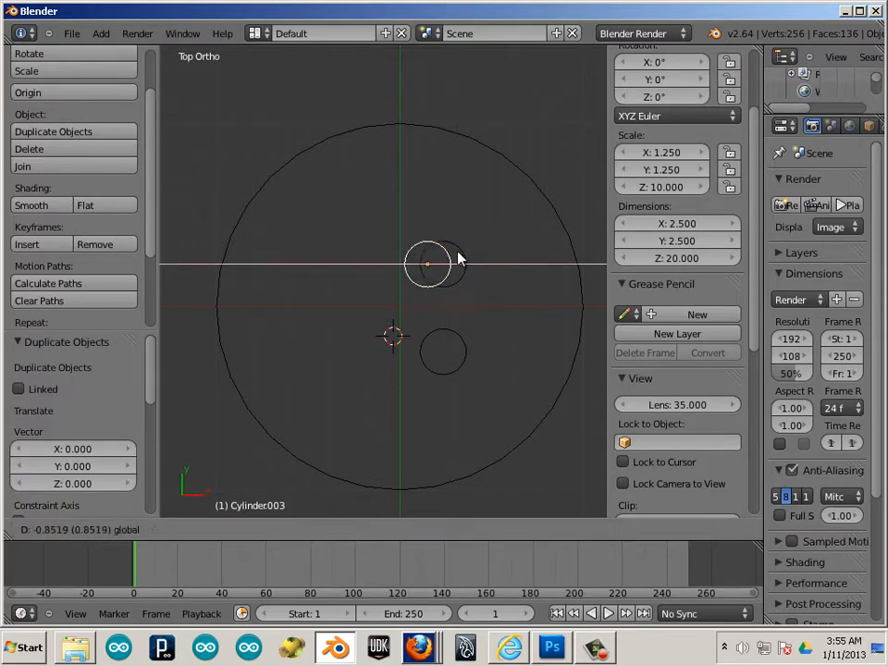
pyautogui.click(420, 265)
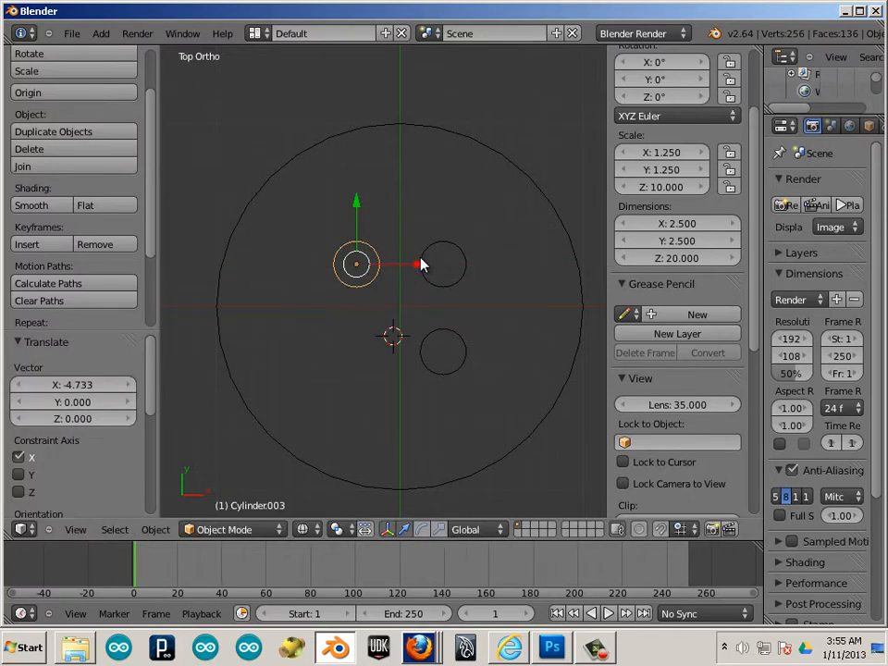
# Duplicate the third rod and offset the copy about 4.6 units along negative Y to complete the square of four
pyautogui.hotkey('shift', 'd')
pyautogui.click(395, 239)
pyautogui.click(363, 204)
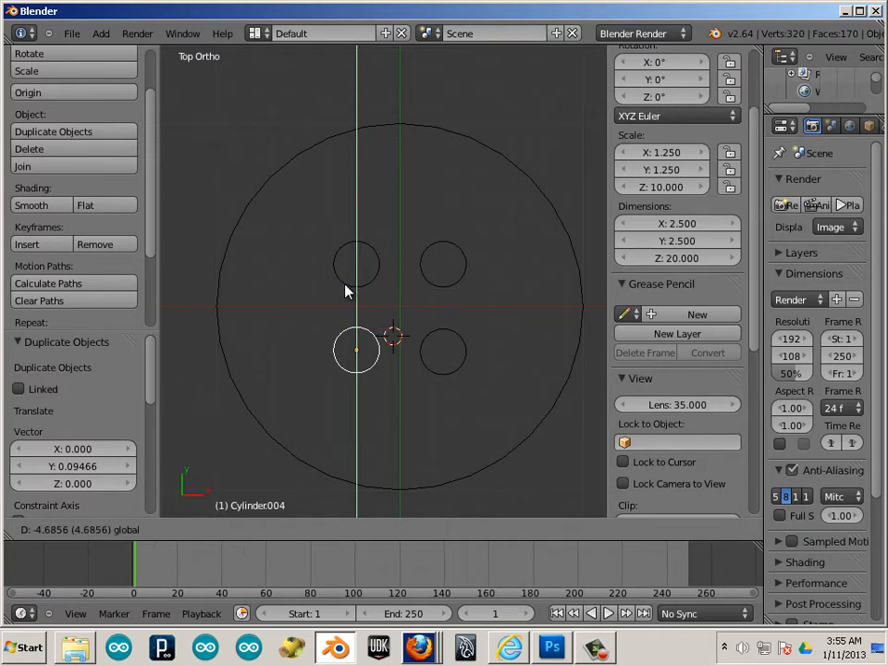
pyautogui.click(345, 289)
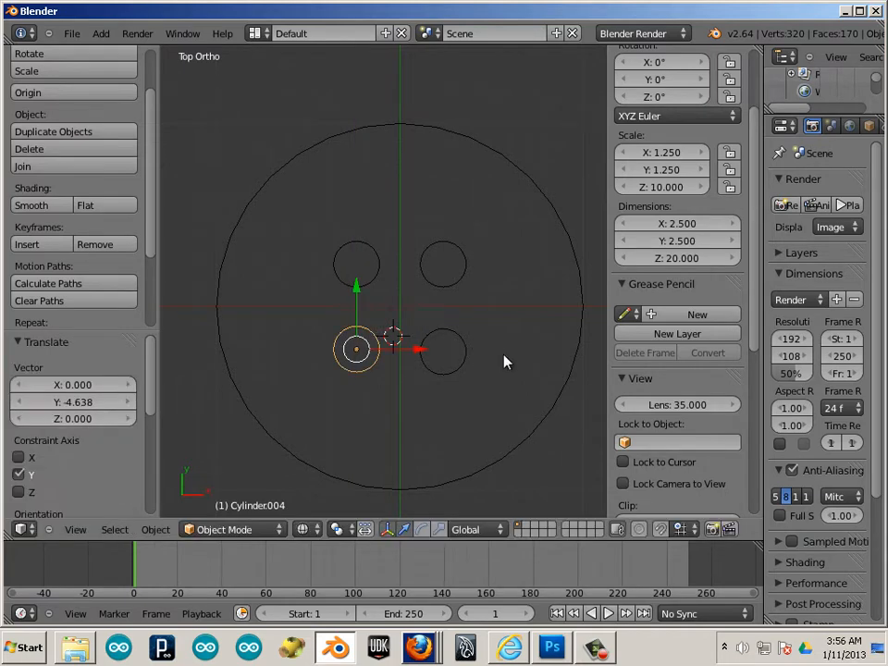
# Select the large disc and switch the viewport to solid shading, with the disc and its four rods seen at an angle
pyautogui.rightClick(563, 437)
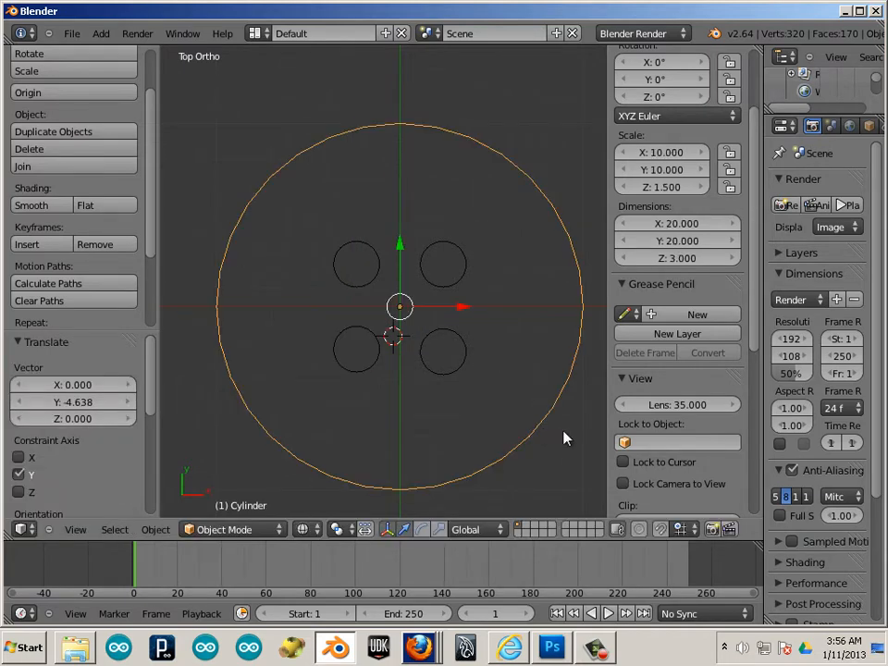
pyautogui.scroll(-3, 541, 435)
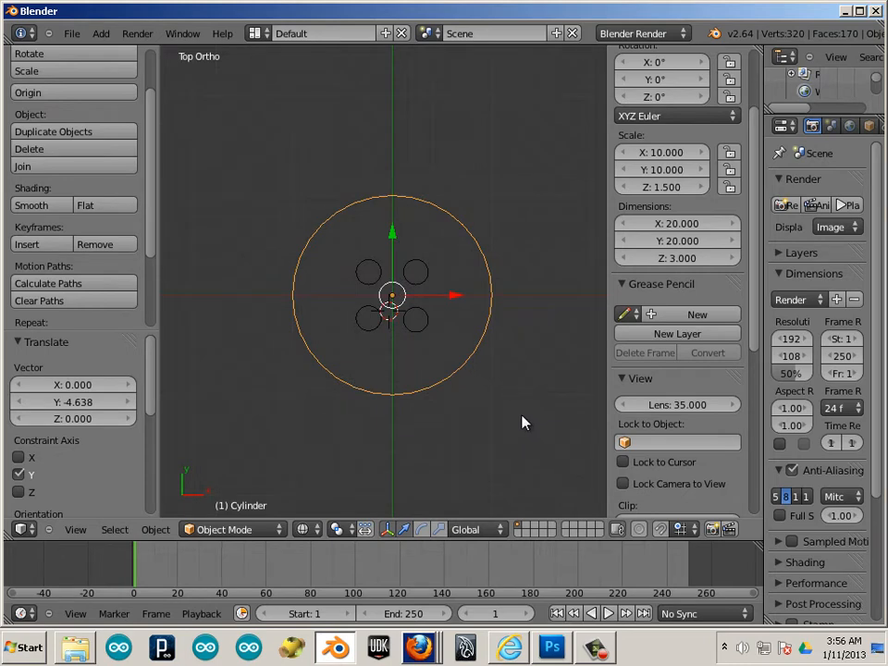
pyautogui.press('z')
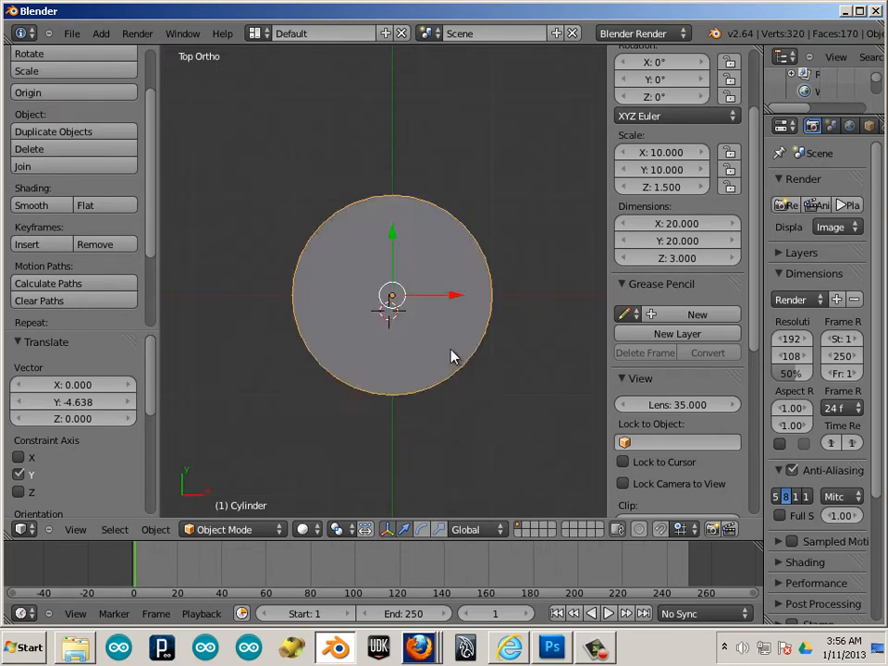
pyautogui.moveTo(480, 404)
pyautogui.mouseDown(button='middle')
pyautogui.moveTo(480, 331)
pyautogui.moveTo(454, 289)
pyautogui.mouseUp(button='middle')
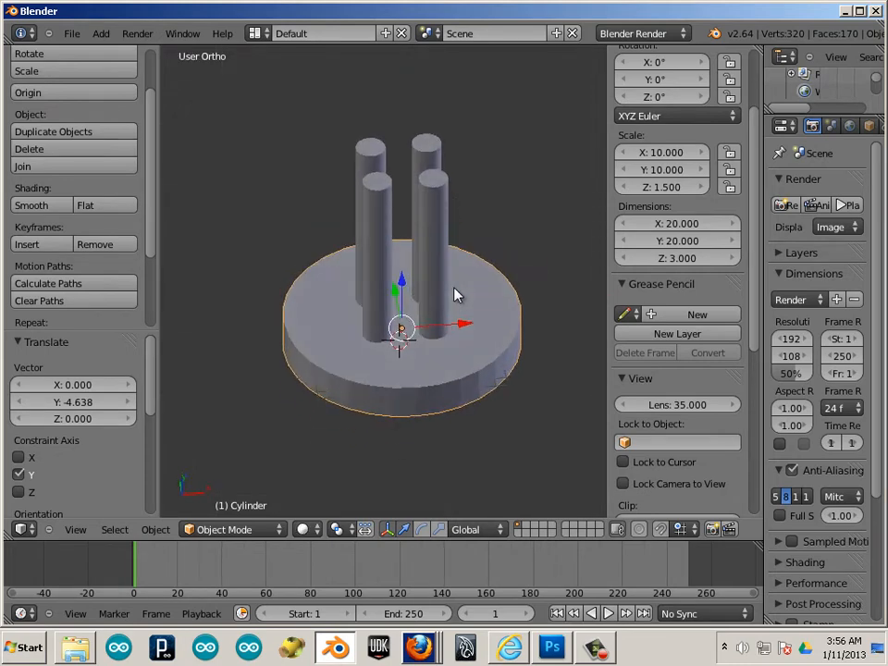
pyautogui.scroll(2, 499, 352)
pyautogui.moveTo(500, 352); pyautogui.dragTo(531, 339, button='middle')
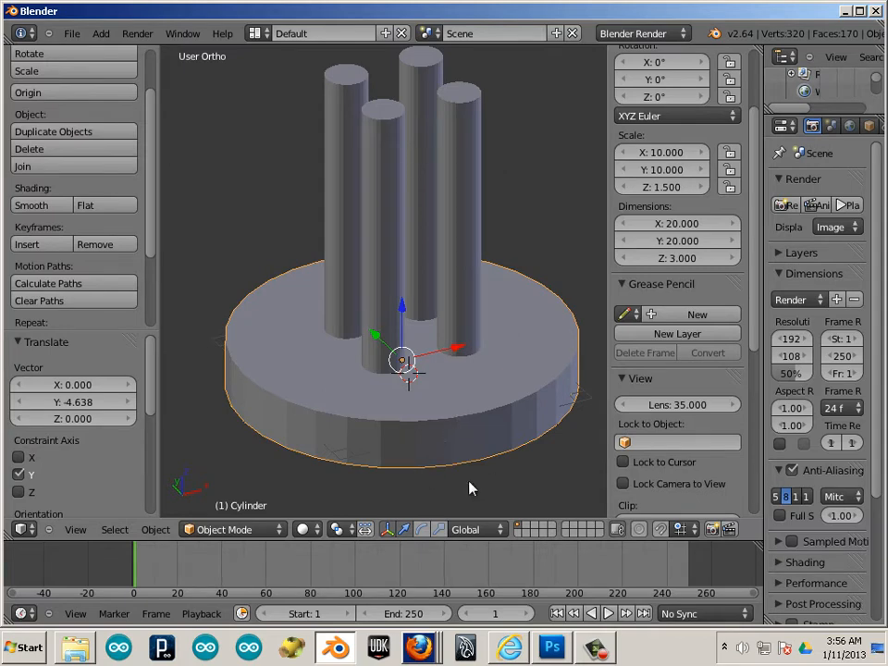
# Put the flat disc into Edit Mode with face selection and select only the ring of faces around its side
pyautogui.rightClick(402, 432)
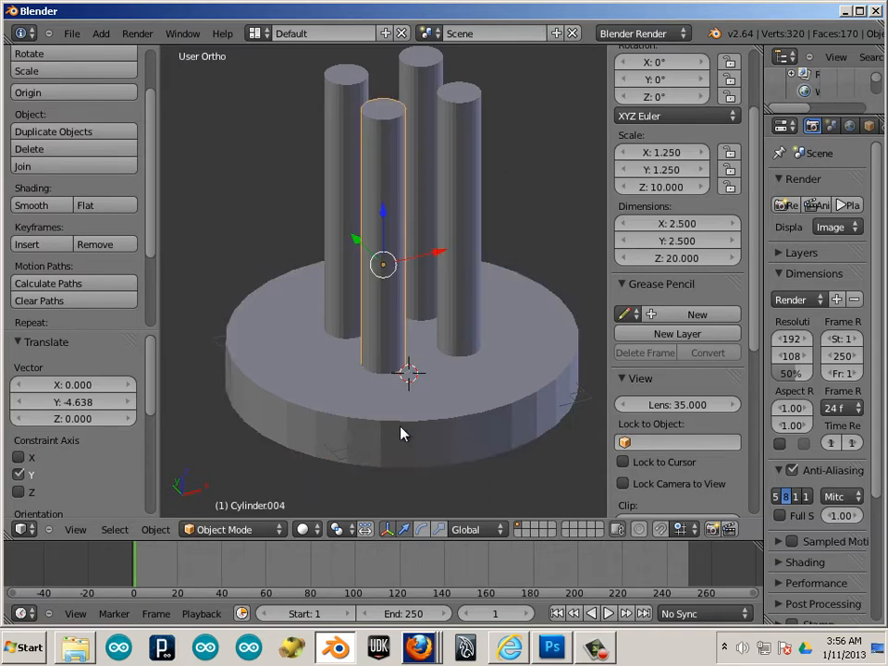
pyautogui.rightClick(377, 422)
pyautogui.press('Tab')
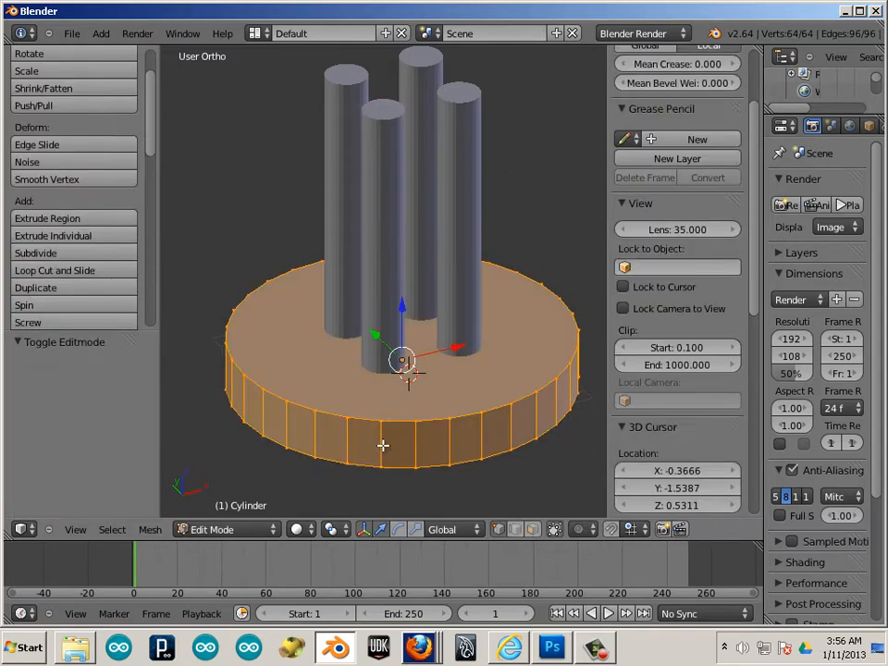
pyautogui.click(533, 533)
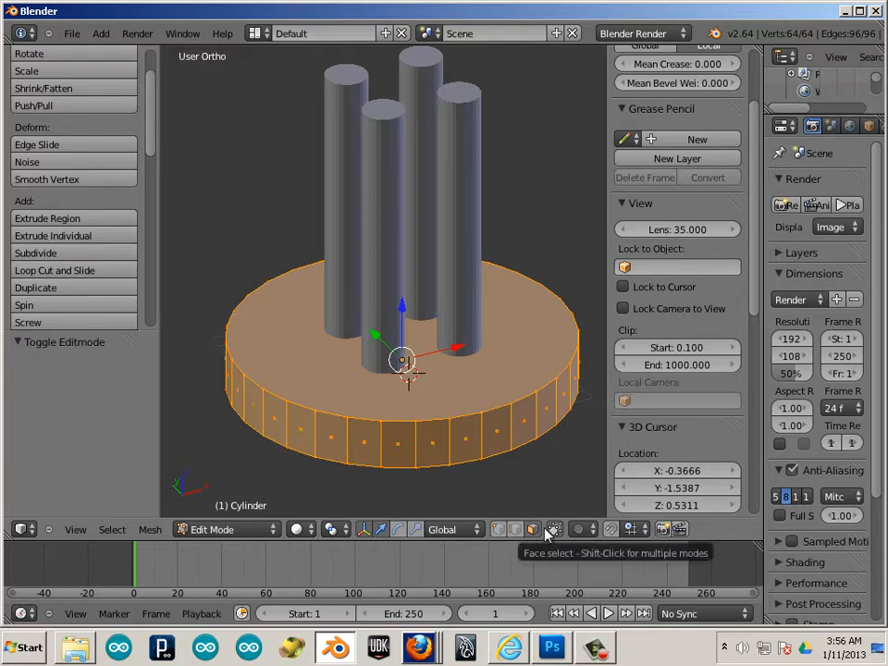
pyautogui.press('a')
pyautogui.press('a')
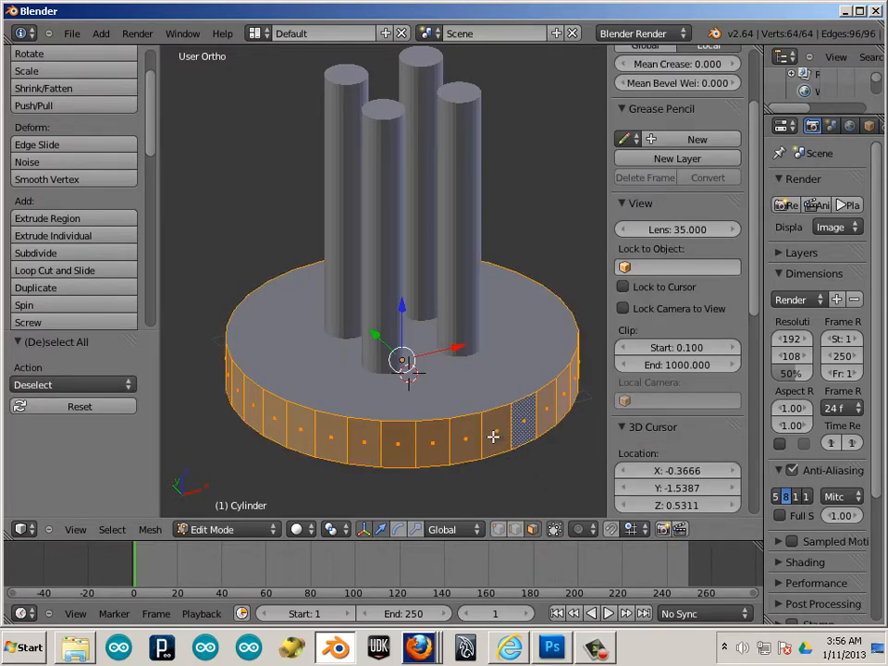
pyautogui.press('a')
pyautogui.press('a')
# Extrude the disc's side faces and spread them outward using Shrink/Fatten with an offset of about -0.196
pyautogui.press('e')
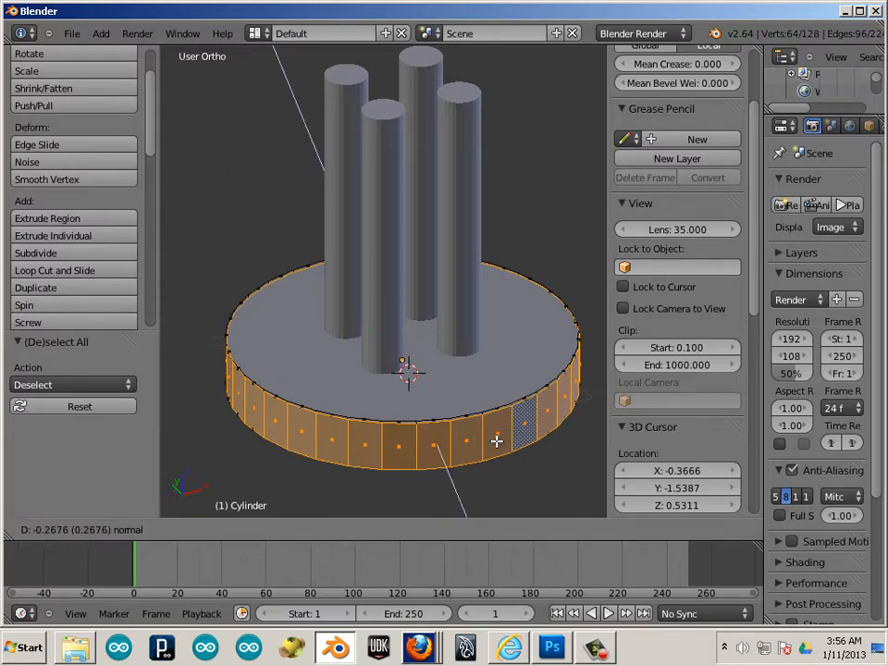
pyautogui.click(496, 441)
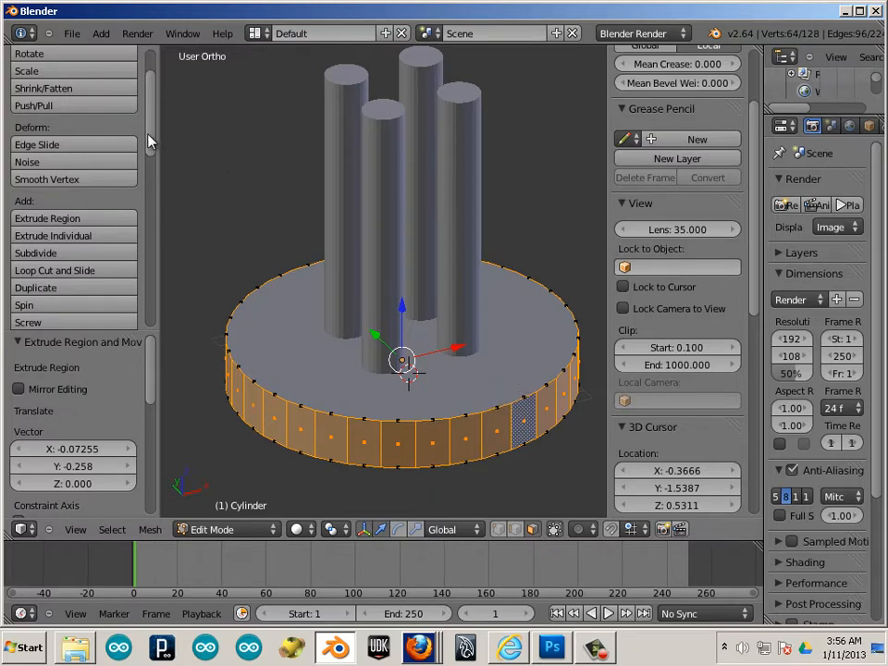
pyautogui.scroll(3, 110, 100)
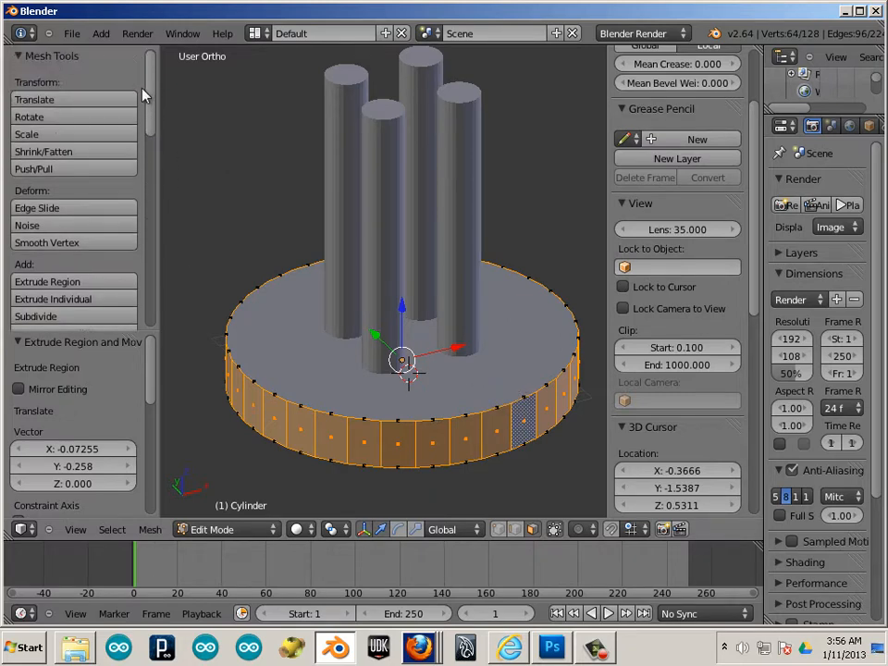
pyautogui.click(47, 170)
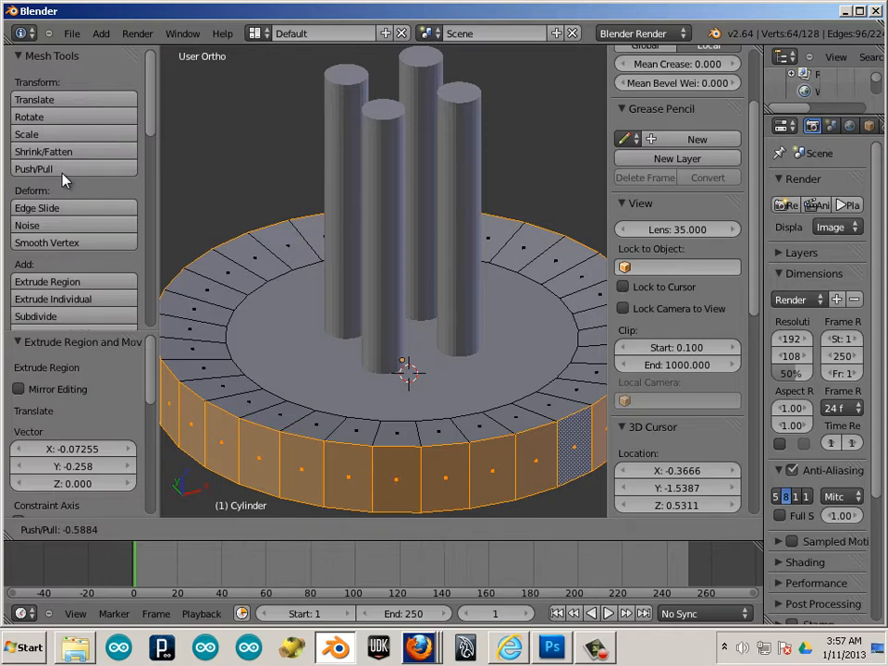
pyautogui.press('Escape')
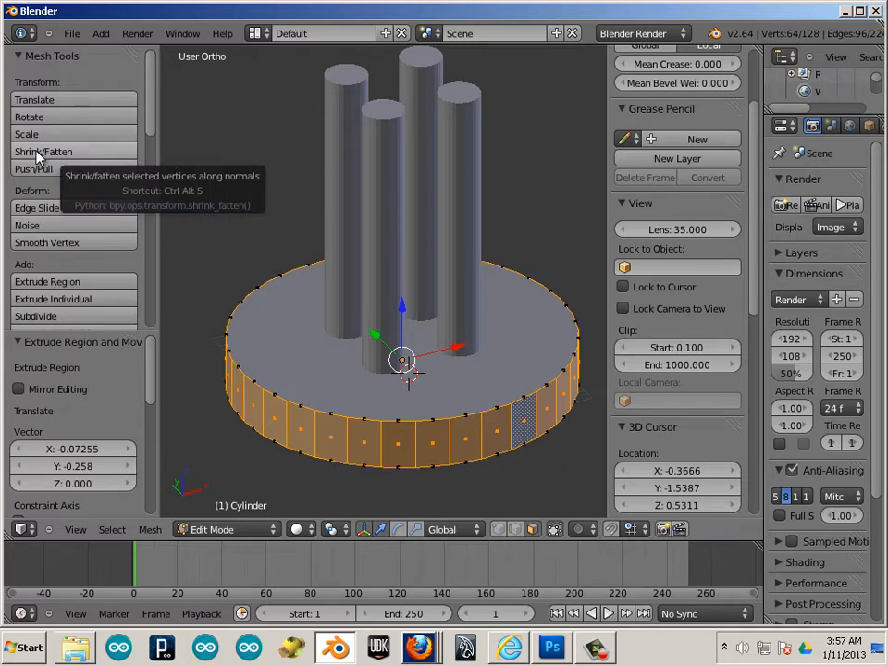
pyautogui.click(39, 154)
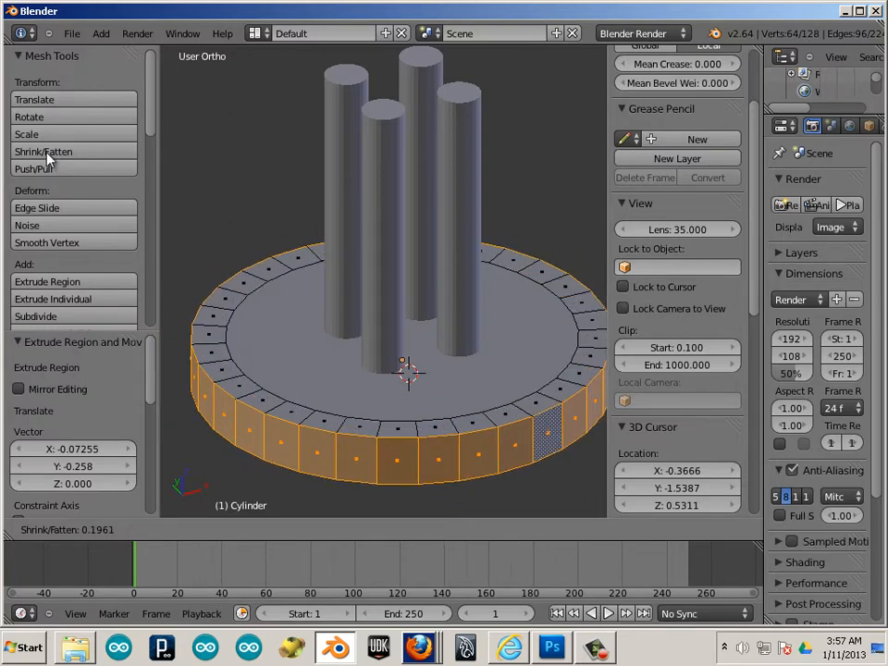
pyautogui.click(48, 159)
# Extrude the ring of faces around the disc's top and raise it about 0.78 units along Z as a rim
pyautogui.keyDown('shift'); pyautogui.moveTo(228, 322); pyautogui.dragTo(255, 319, button='middle'); pyautogui.keyUp('shift')
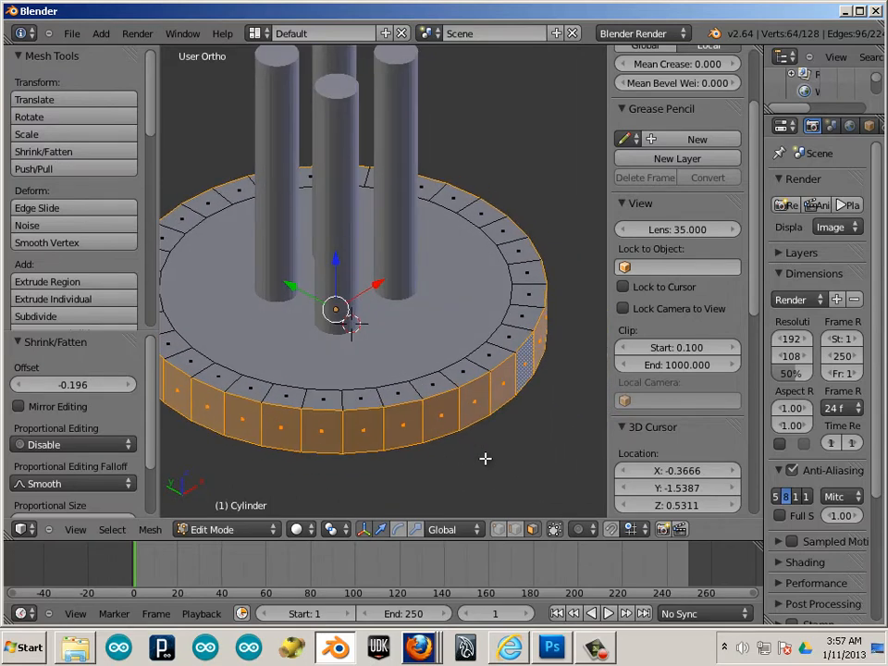
pyautogui.press('a')
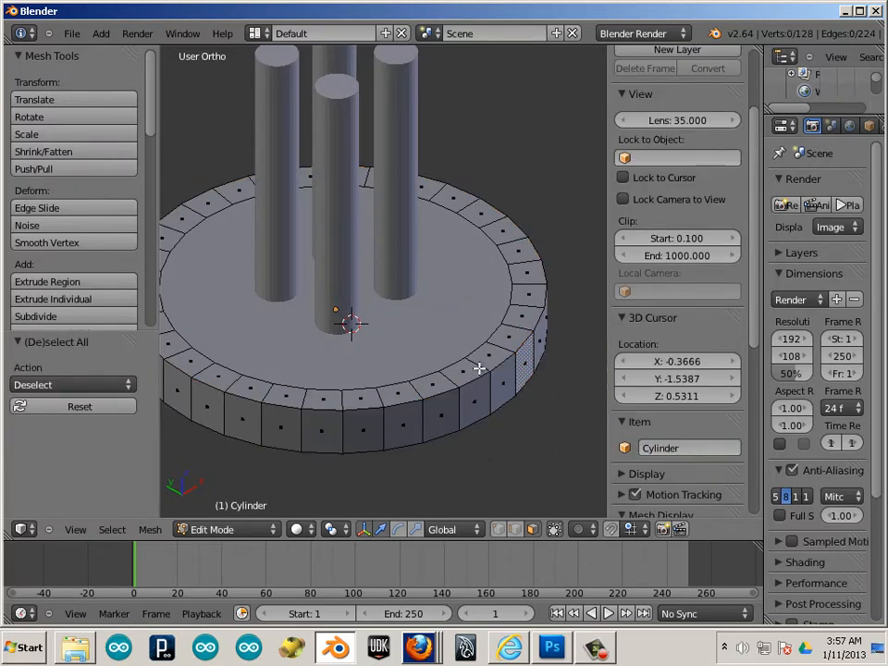
pyautogui.keyDown('alt'); pyautogui.rightClick(479, 368); pyautogui.keyUp('alt')
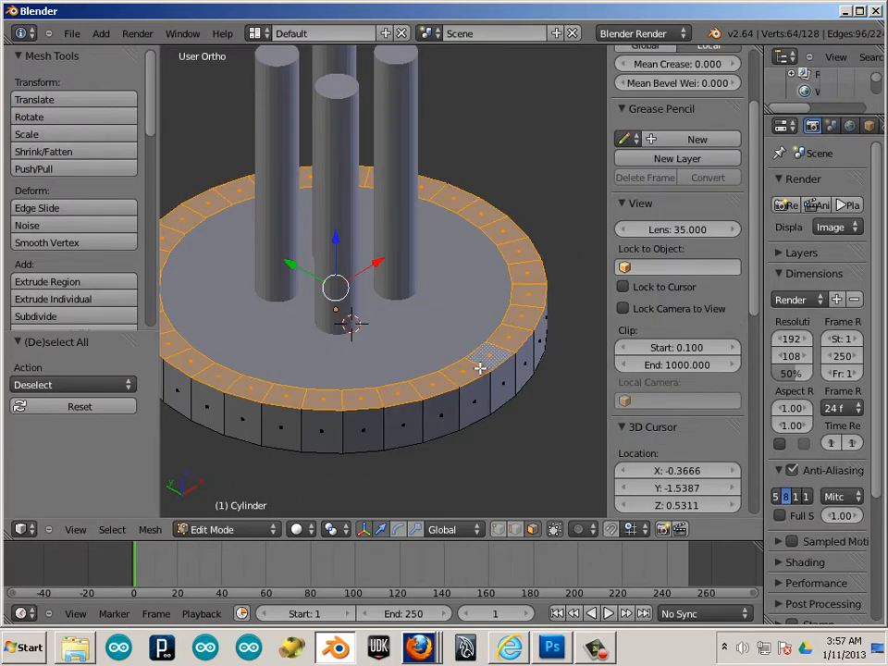
pyautogui.press('e')
pyautogui.rightClick(478, 368)
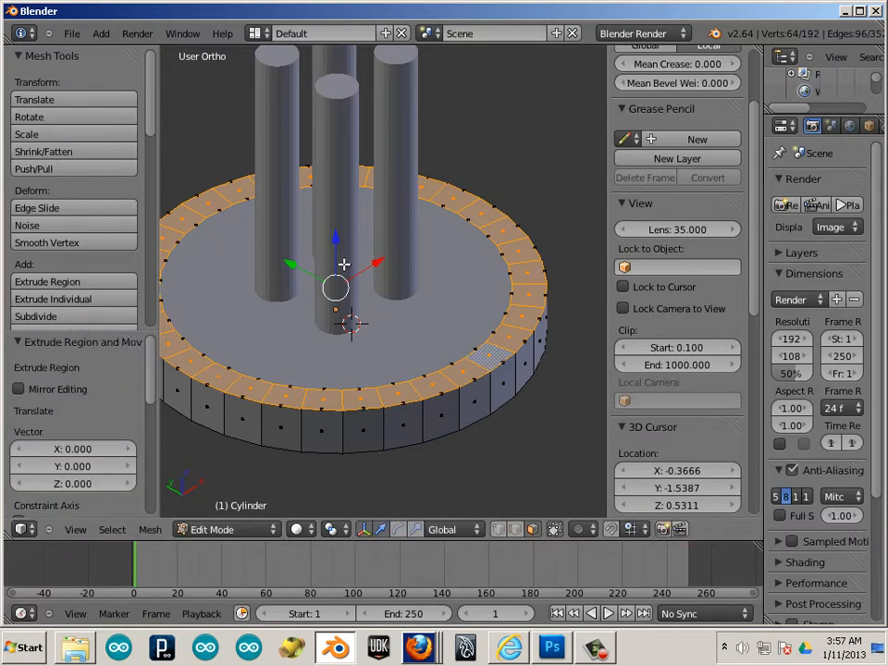
pyautogui.press('g')
pyautogui.press('z')
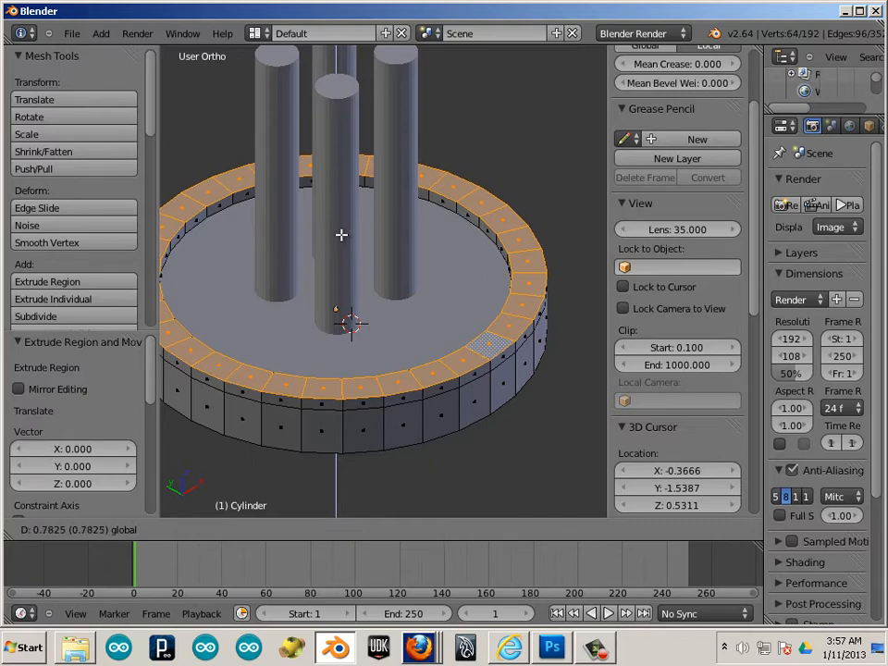
pyautogui.click(341, 234)
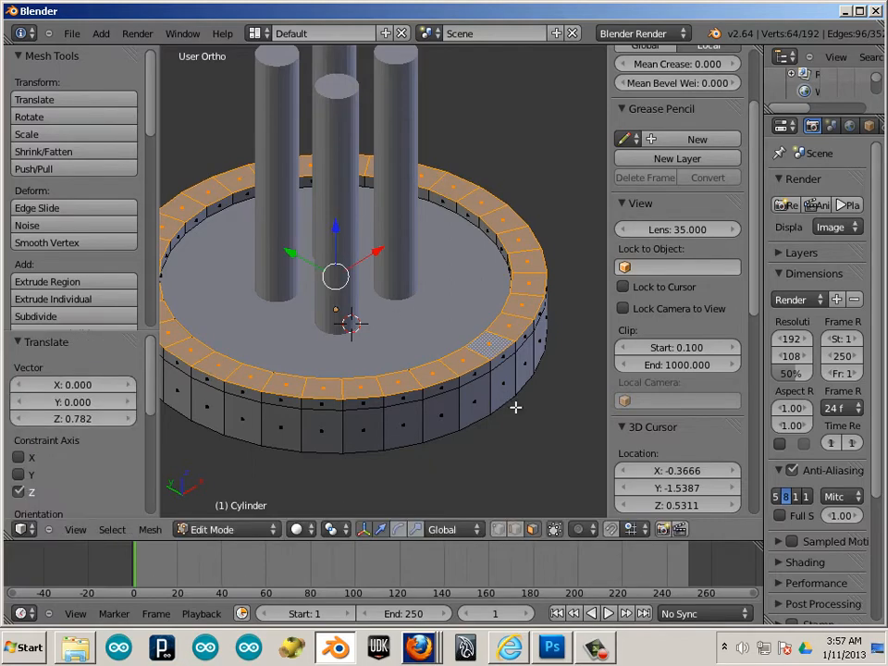
# Extrude the outer side faces below the raised rim and widen them using Shrink/Fatten with an offset of about -0.212
pyautogui.press('a')
pyautogui.scroll(-3, 505, 414)
pyautogui.moveTo(478, 405); pyautogui.dragTo(506, 414, button='middle')
pyautogui.scroll(1, 486, 417)
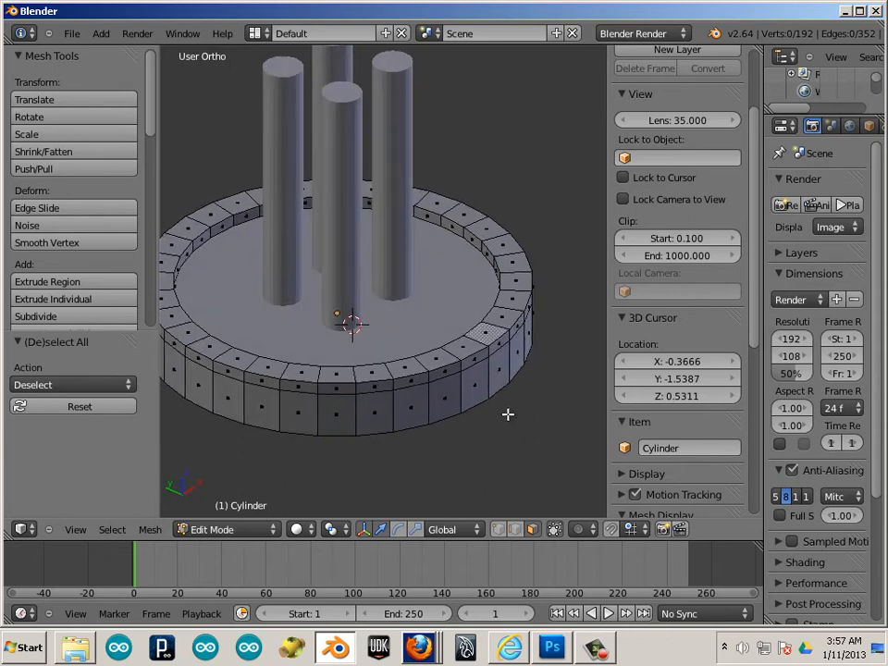
pyautogui.keyDown('alt'); pyautogui.rightClick(498, 368); pyautogui.keyUp('alt')
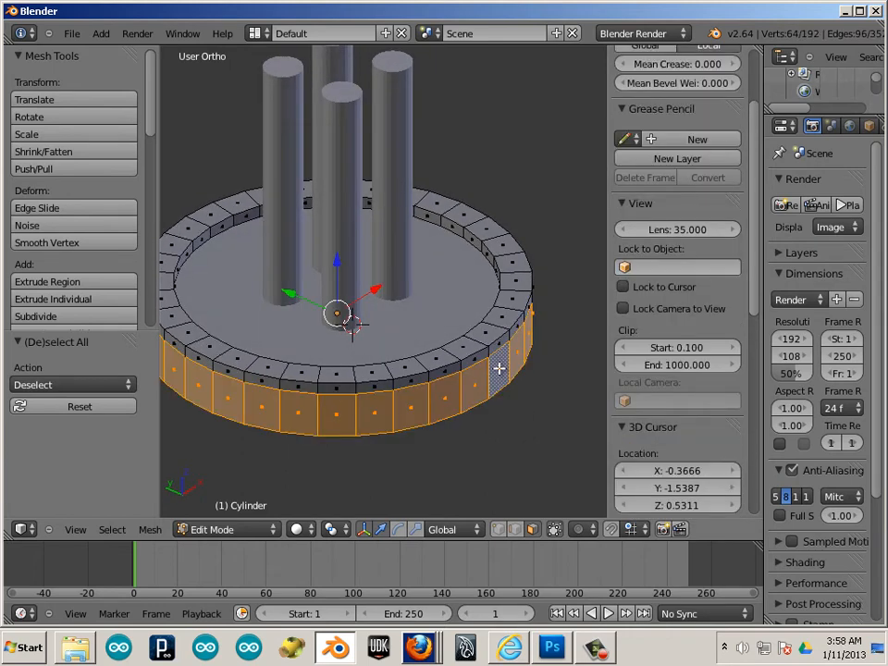
pyautogui.press('e')
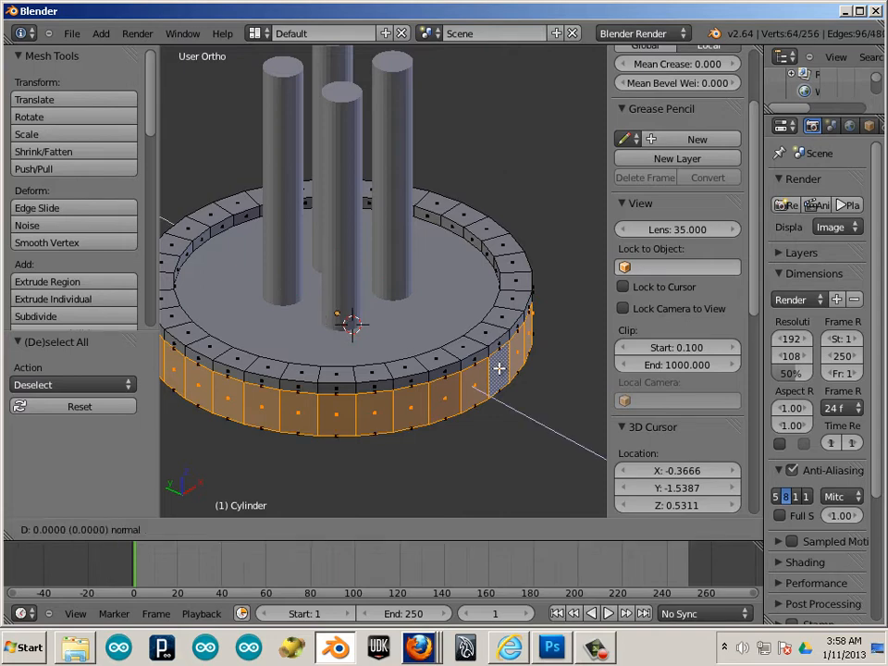
pyautogui.press('Escape')
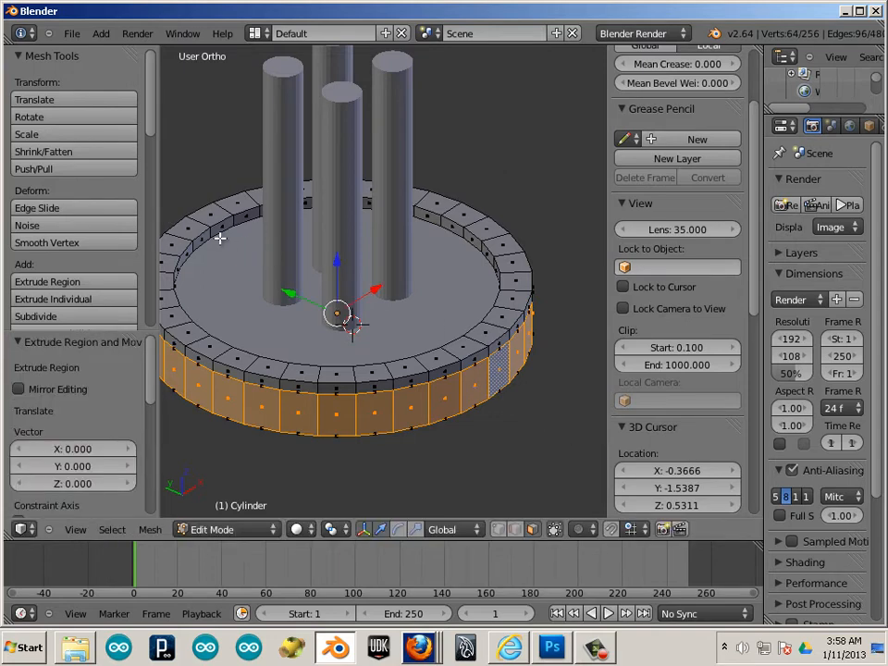
pyautogui.click(69, 152)
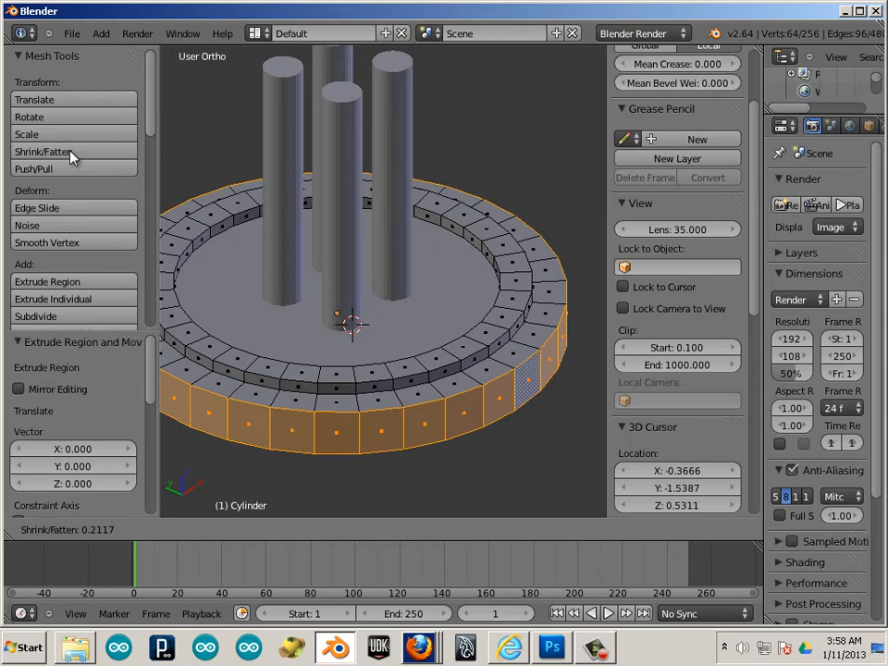
pyautogui.click(69, 151)
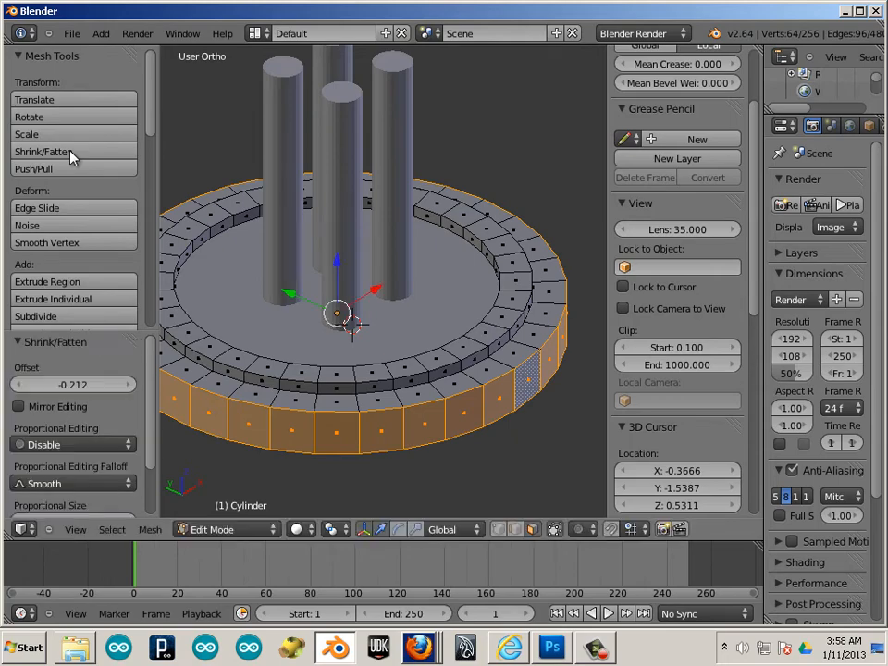
# Cut an edge loop along the top of the outer ledge and lower it about 0.67 units along Z to form a groove
pyautogui.moveTo(438, 477); pyautogui.dragTo(553, 487, button='middle')
pyautogui.press('a')
pyautogui.scroll(-6, 408, 412)
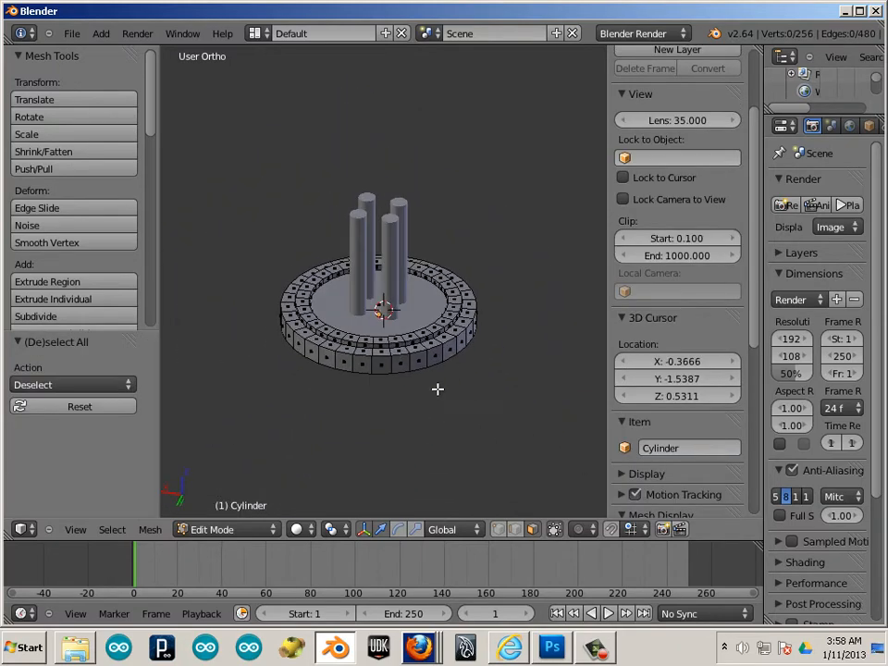
pyautogui.scroll(7, 439, 387)
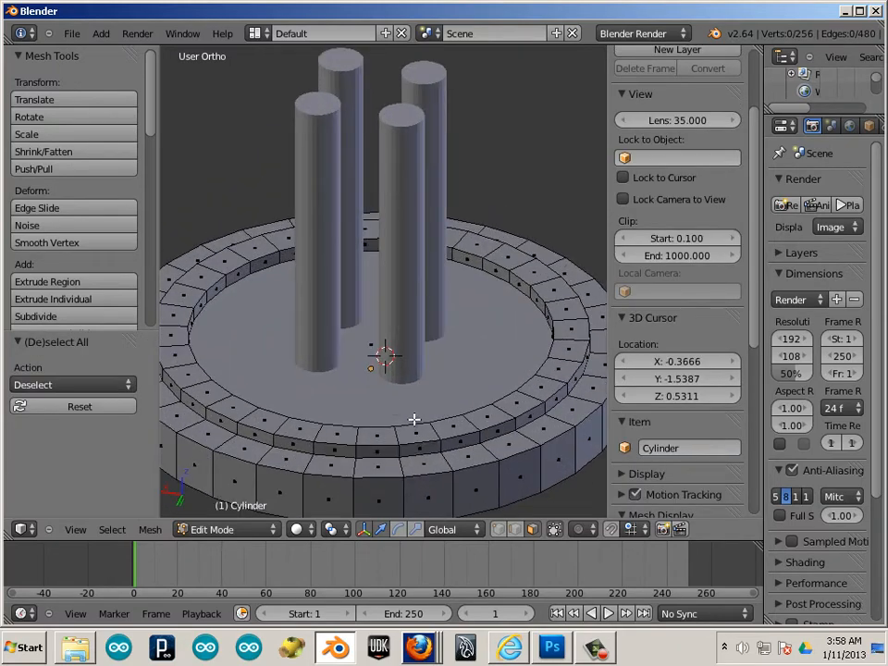
pyautogui.moveTo(364, 427); pyautogui.dragTo(434, 424, button='middle')
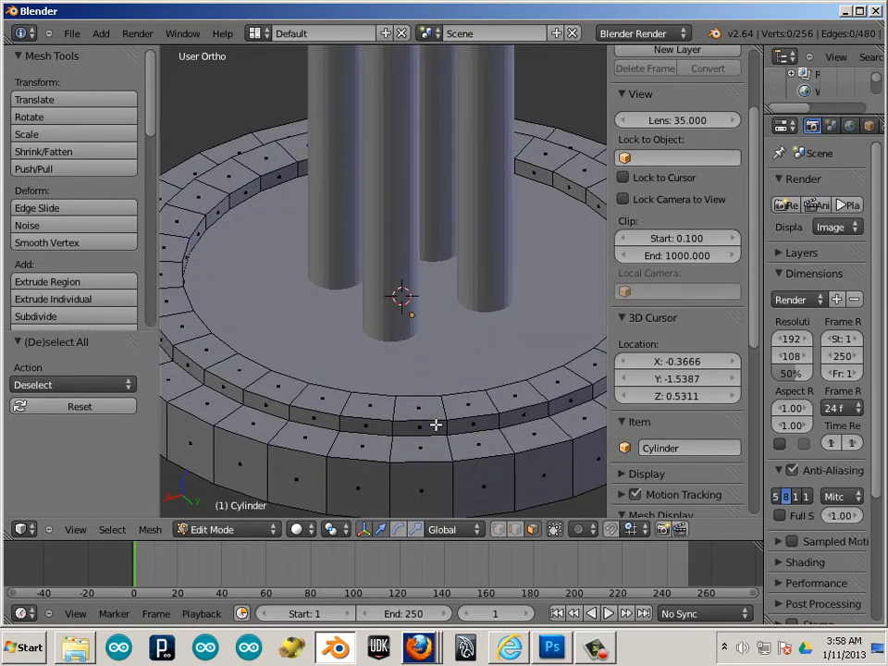
pyautogui.hotkey('ctrl', 'r')
pyautogui.click(390, 446)
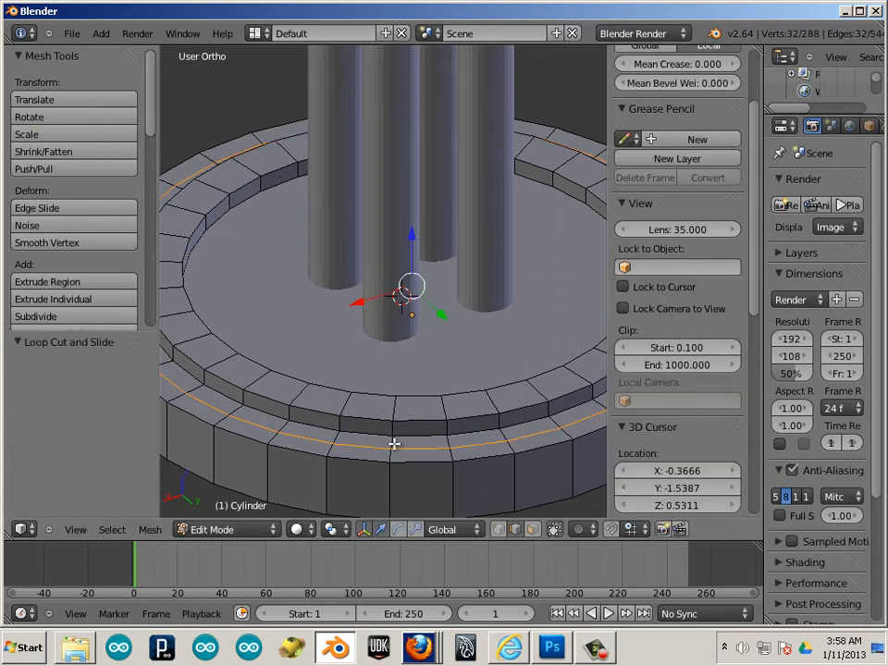
pyautogui.moveTo(456, 468); pyautogui.dragTo(383, 338, button='middle')
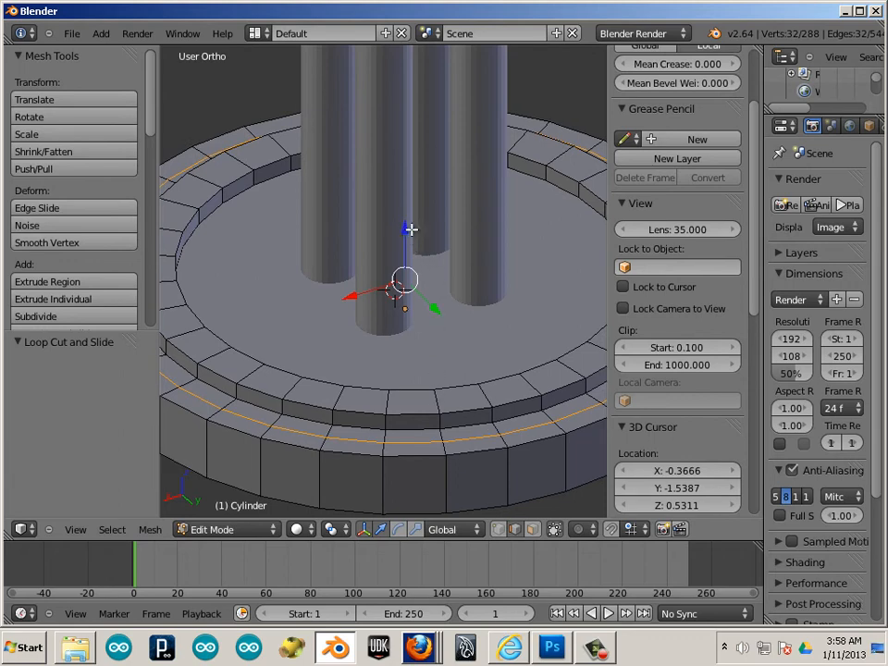
pyautogui.moveTo(410, 228); pyautogui.dragTo(407, 241)
# Cut an edge loop along the top of the raised inner rim, lower it about 0.62 units along Z, and deselect everything
pyautogui.moveTo(344, 352); pyautogui.dragTo(298, 407, button='middle')
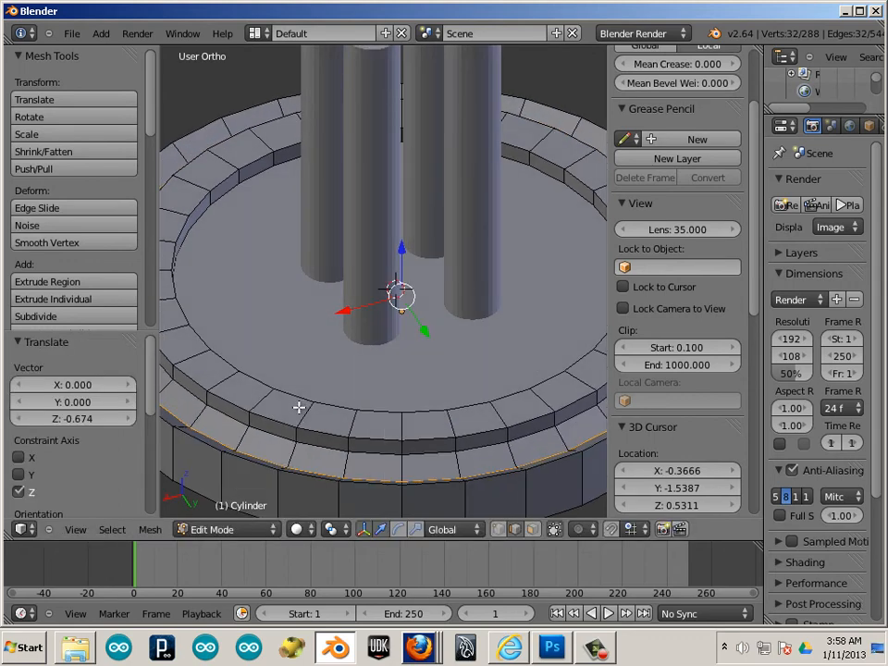
pyautogui.hotkey('ctrl', 'r')
pyautogui.click(301, 408)
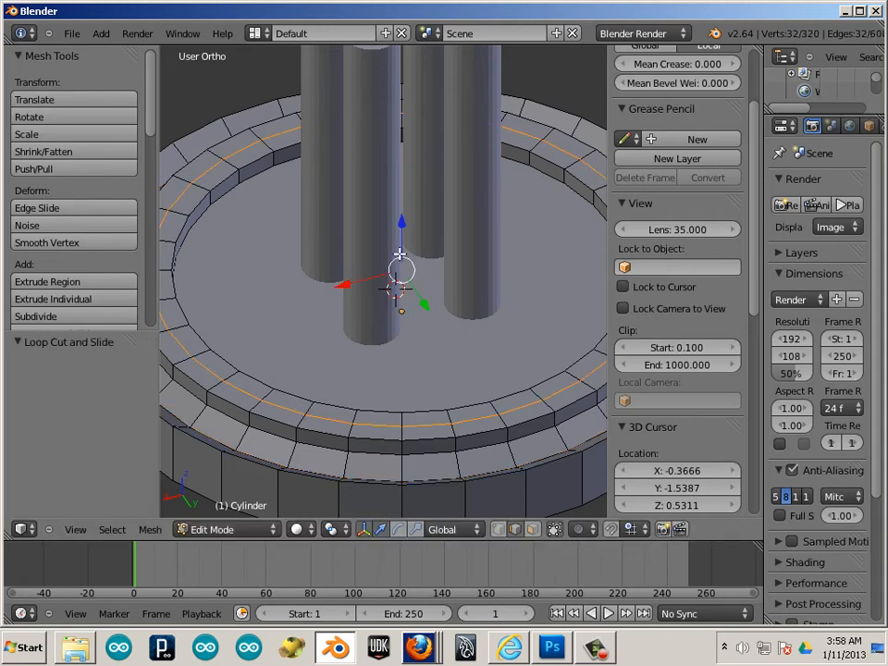
pyautogui.moveTo(402, 227); pyautogui.dragTo(398, 240)
pyautogui.scroll(-3, 362, 323)
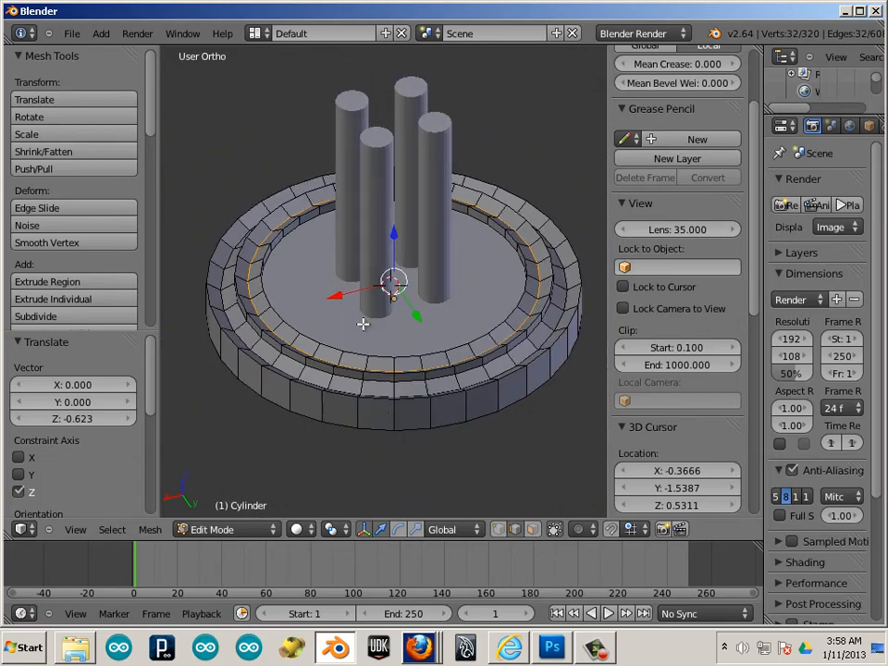
pyautogui.press('a')
# Examine the stepped rim and its grooves around the disc from several angles
pyautogui.moveTo(350, 429); pyautogui.dragTo(396, 430, button='middle')
pyautogui.scroll(1, 396, 430)
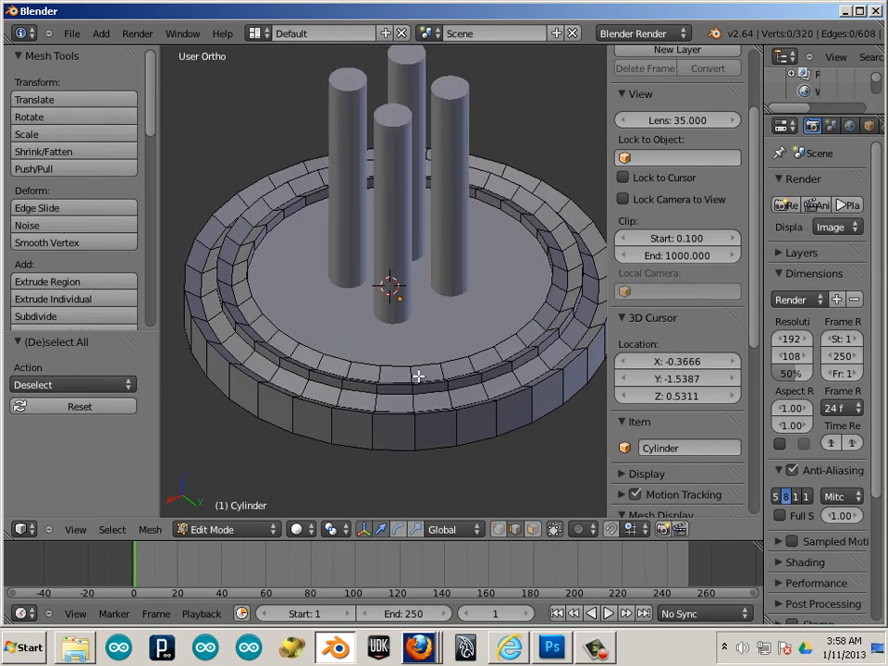
pyautogui.moveTo(374, 420); pyautogui.dragTo(336, 440, button='middle')
pyautogui.scroll(-2, 275, 410)
pyautogui.moveTo(276, 410); pyautogui.dragTo(341, 227, button='middle')
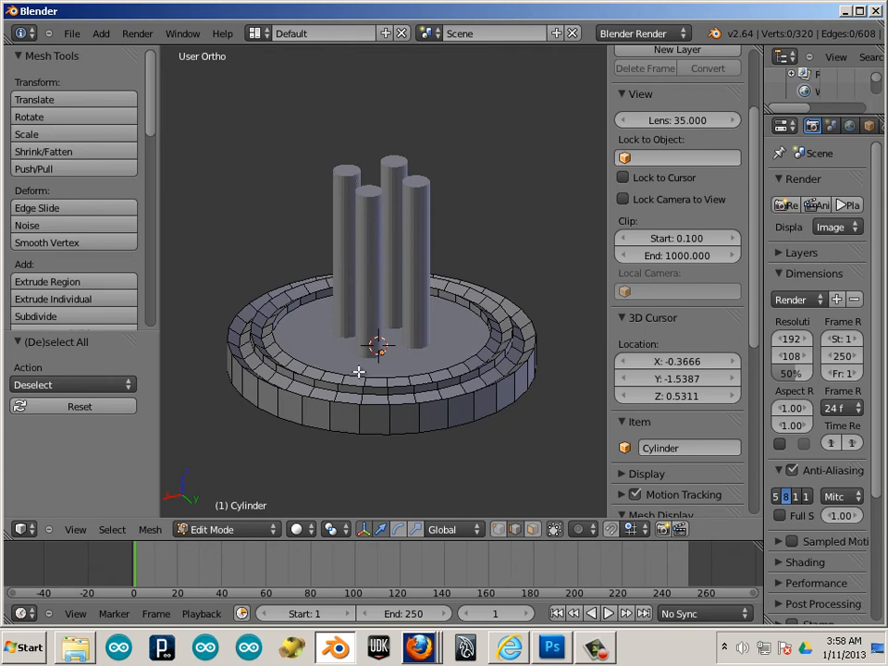
pyautogui.moveTo(350, 374); pyautogui.dragTo(379, 275, button='middle')
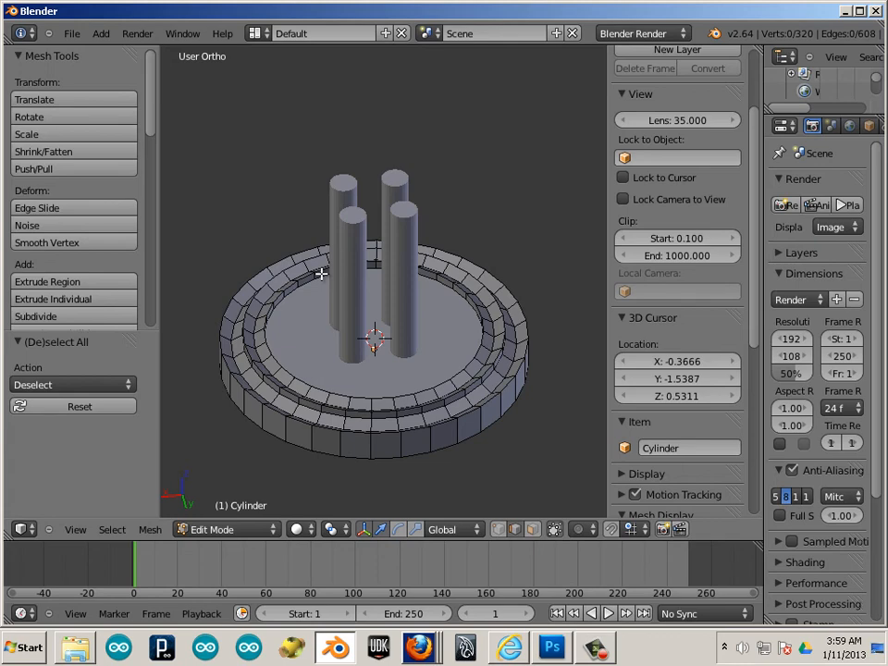
pyautogui.scroll(2, 320, 273)
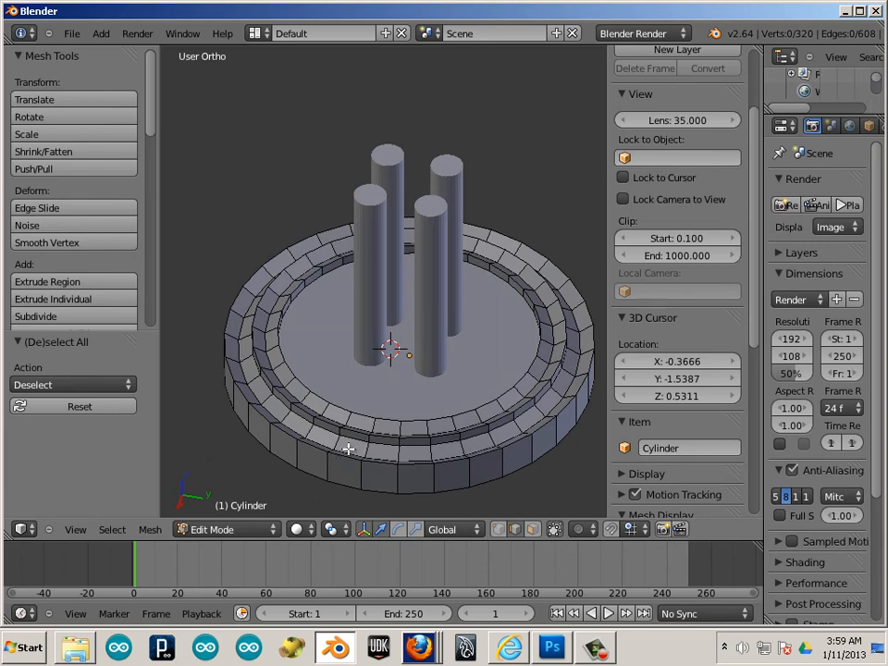
pyautogui.moveTo(293, 458); pyautogui.dragTo(308, 416, button='middle')
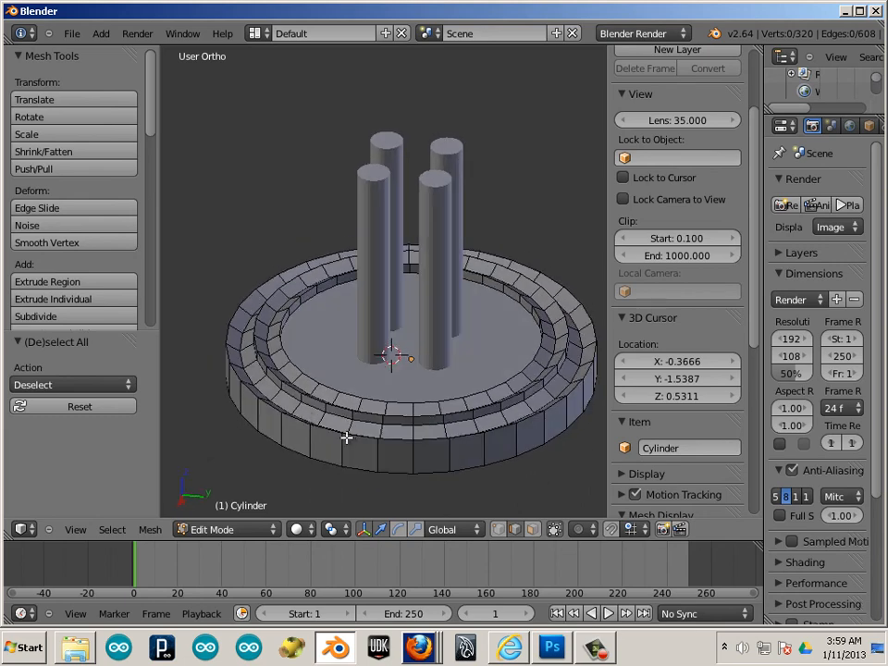